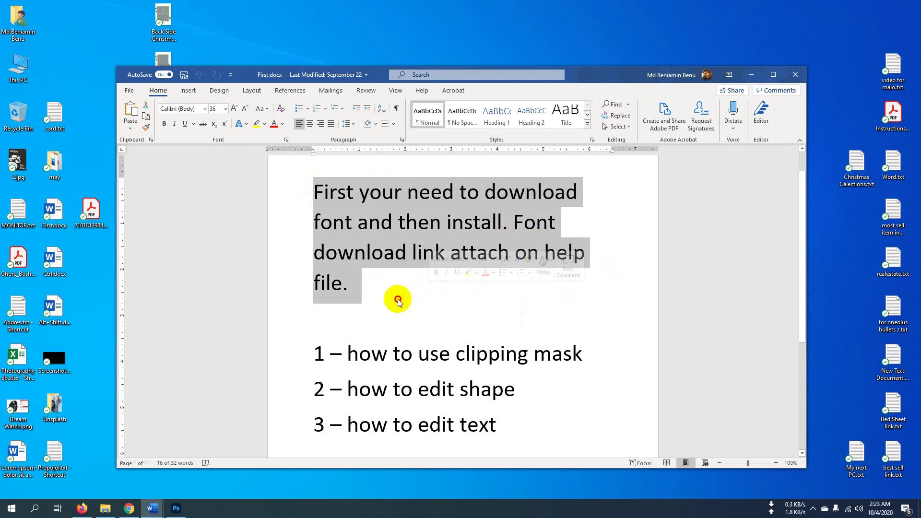
Step: Highlight the three tutorial topics in First.docx: using a clipping mask, editing shapes and editing text
left_click(335, 351)
left_click_drag(346, 353, 531, 361)
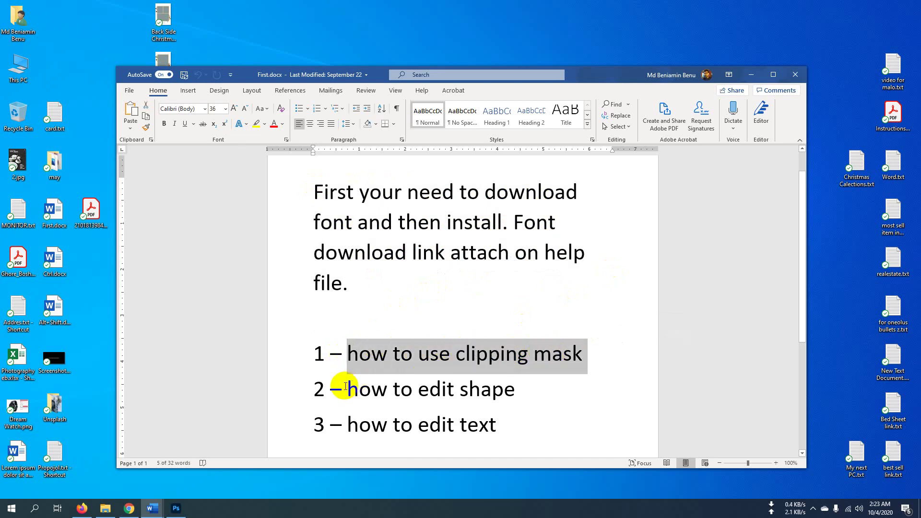
left_click_drag(348, 389, 517, 389)
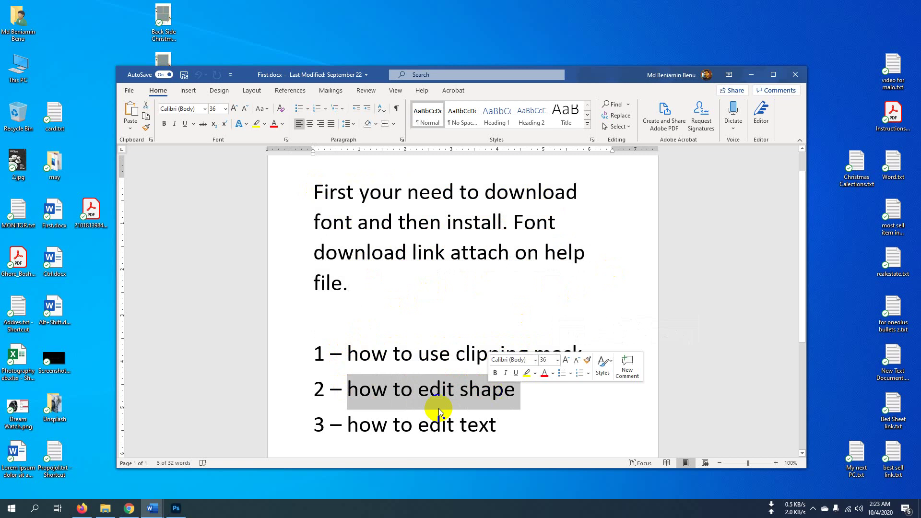
left_click_drag(348, 425, 484, 412)
left_click(478, 424)
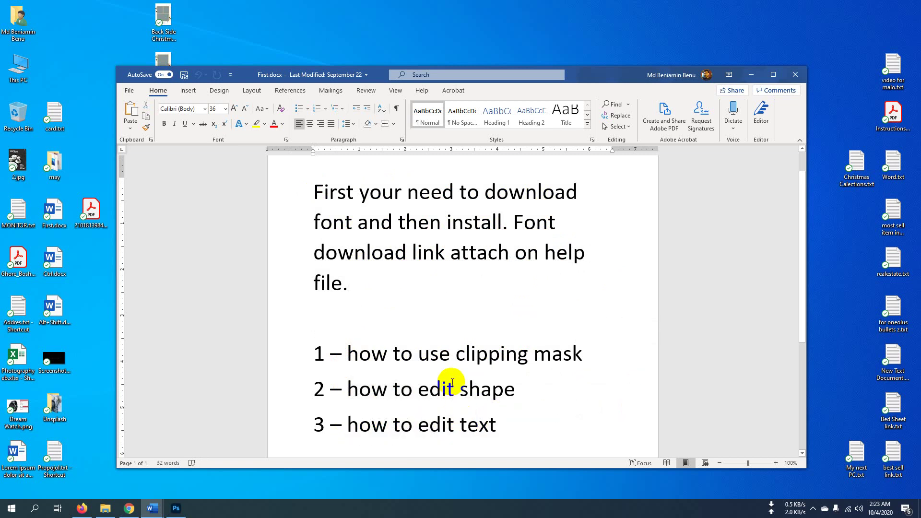
Step: Minimize First.docx, refresh the desktop and open the Front Side Christmas Card file in Photoshop
left_click(751, 79)
right_click(448, 131)
left_click(471, 154)
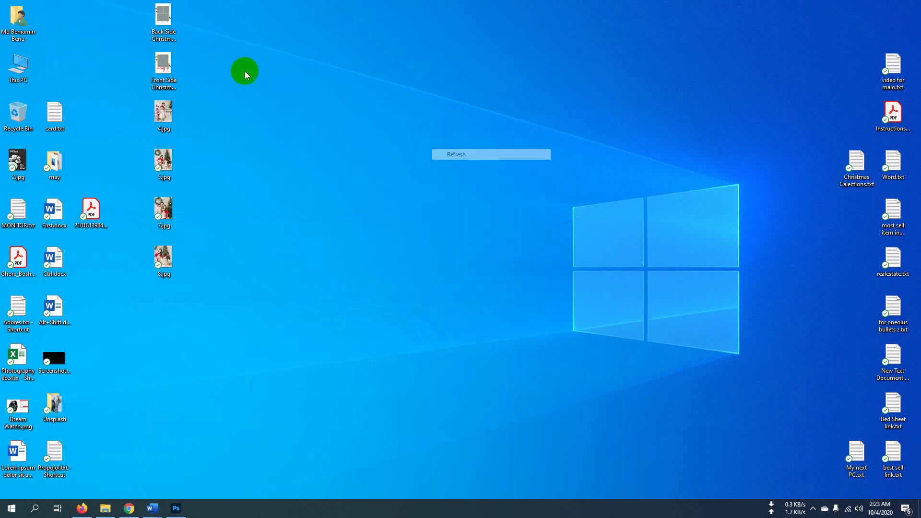
double_click(162, 72)
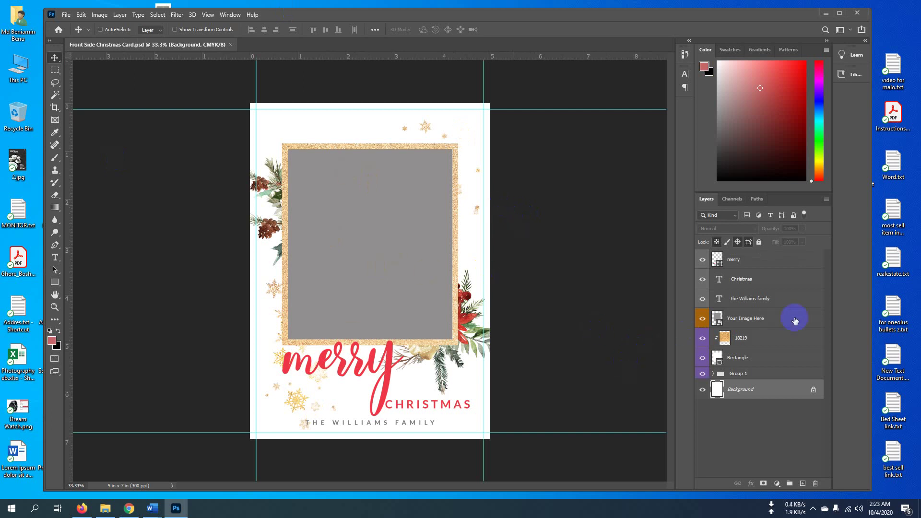
Step: Place 7.jpg from the Desktop as an embedded image above the "Your Image Here" layer and clip it to that layer
left_click(755, 319)
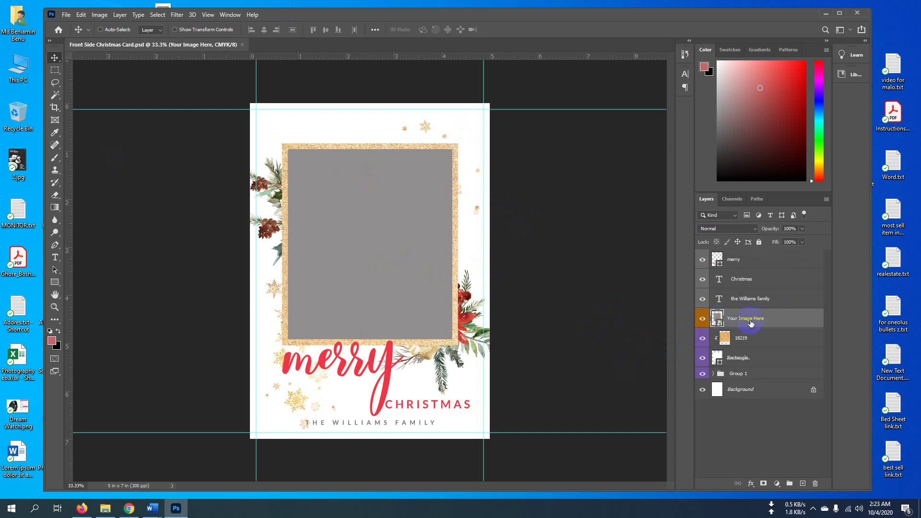
left_click(62, 15)
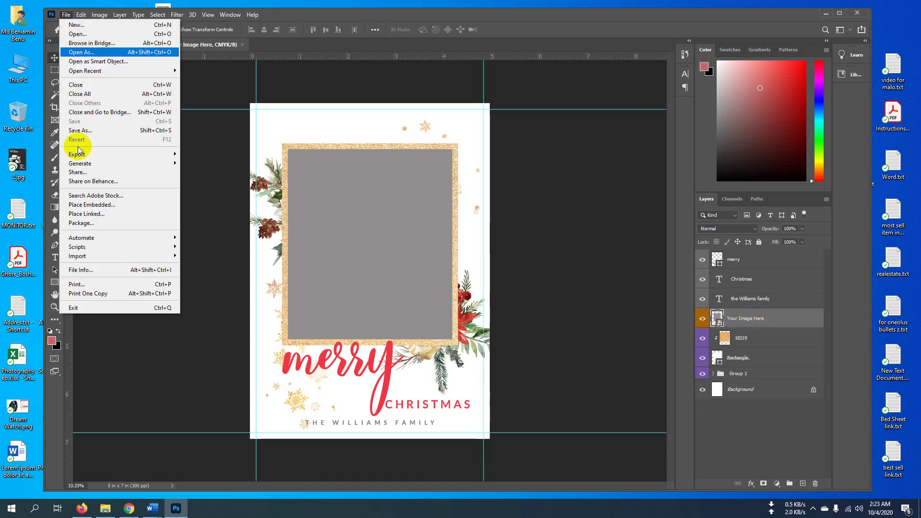
left_click(107, 205)
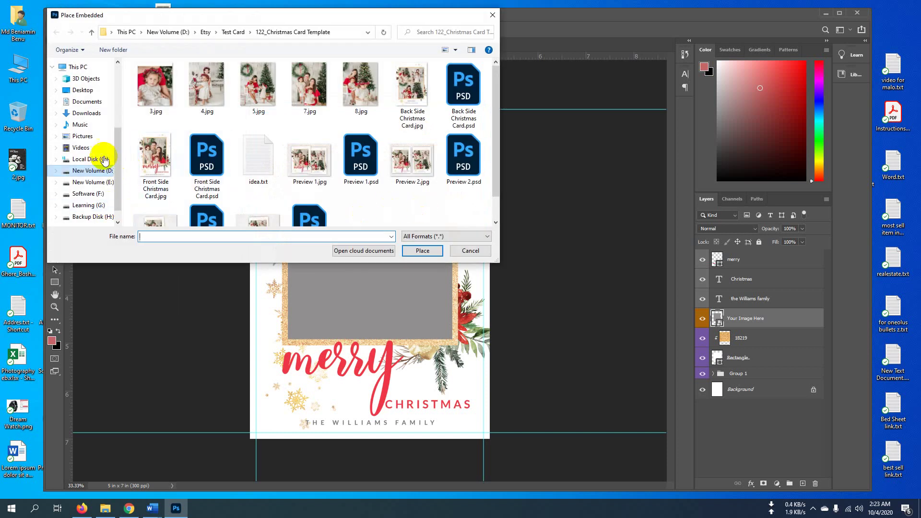
left_click(73, 89)
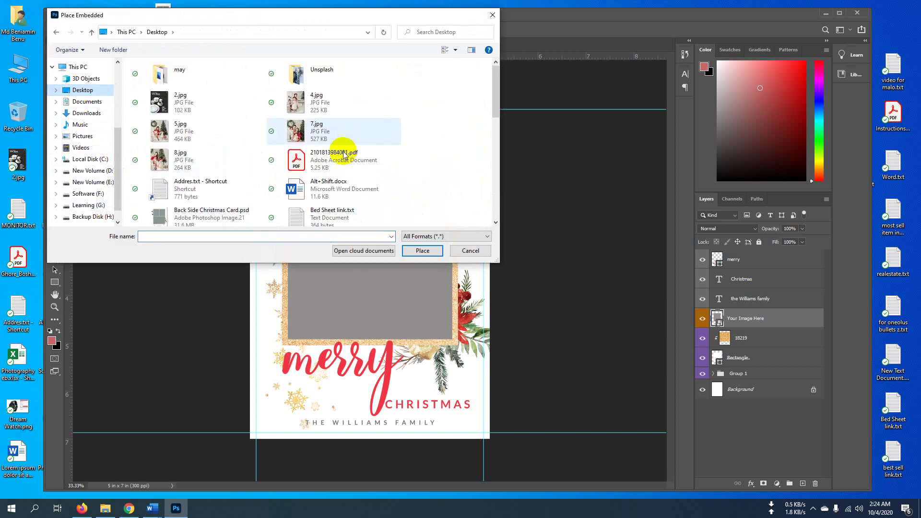
left_click(317, 134)
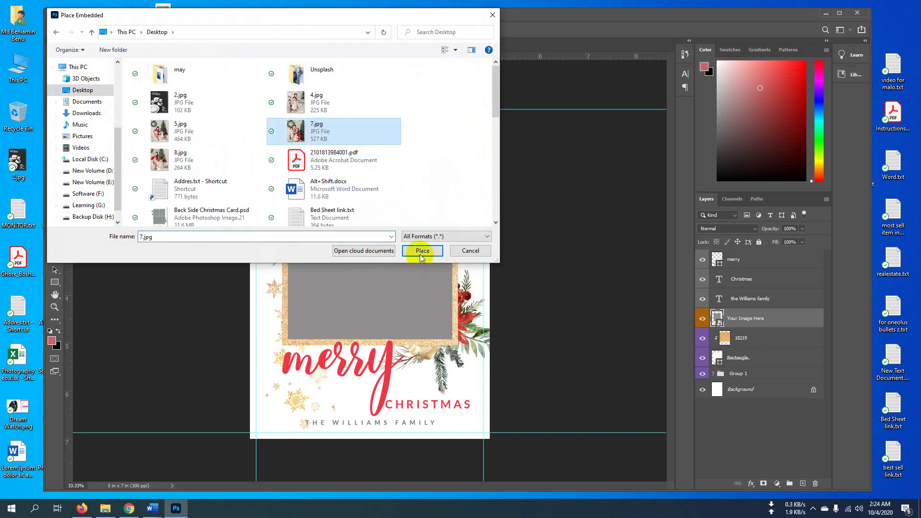
left_click(419, 252)
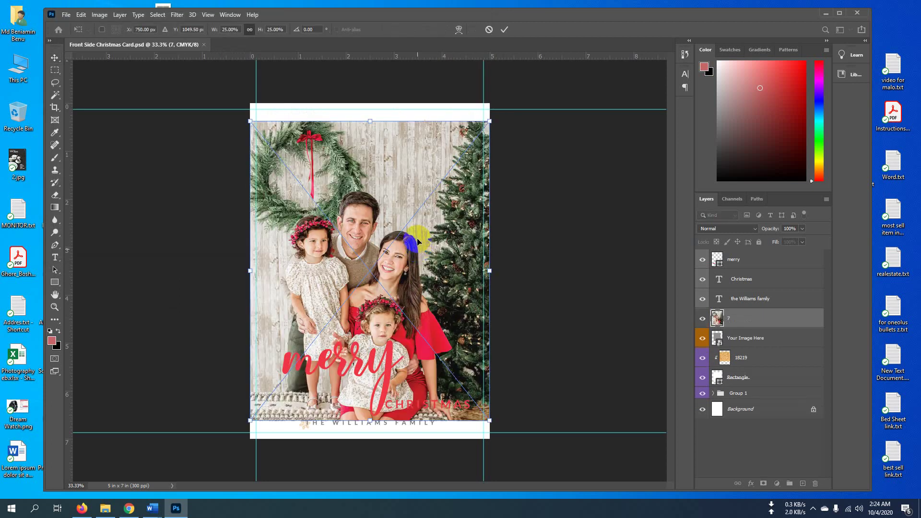
left_click(504, 31)
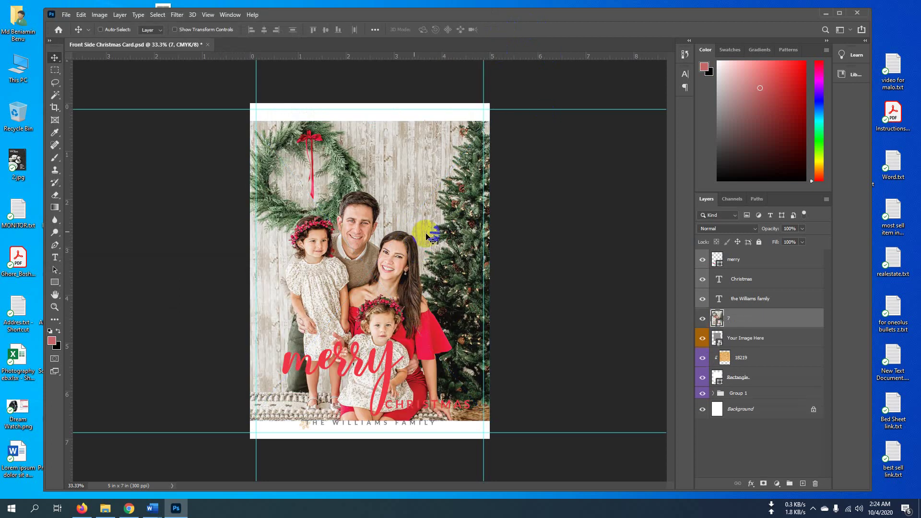
right_click(745, 319)
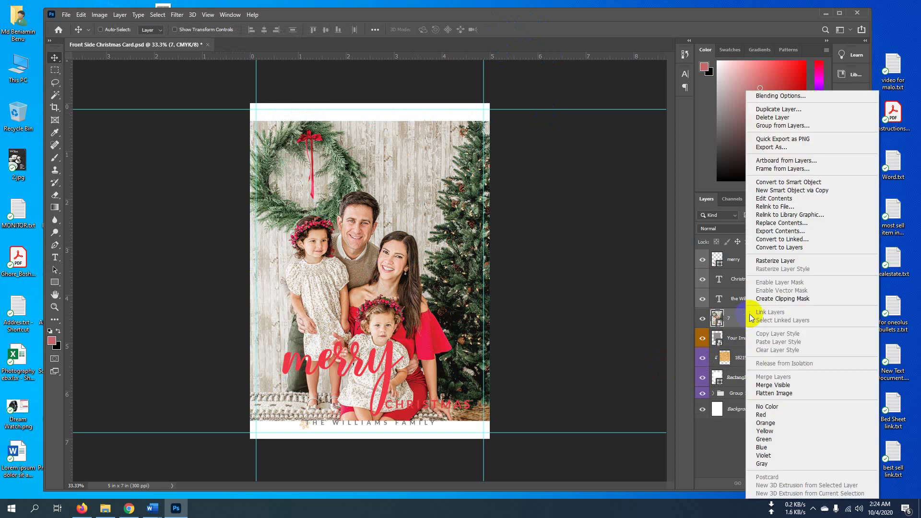
left_click(791, 300)
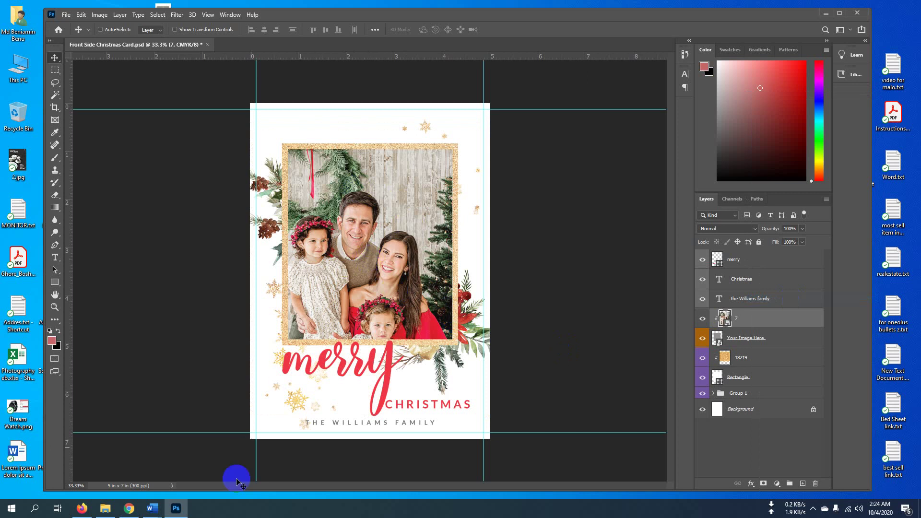
Step: Switch to Ctrl.docx in Word, highlight the Windows transform shortcut note, and minimize the document
mouse_move(158, 508)
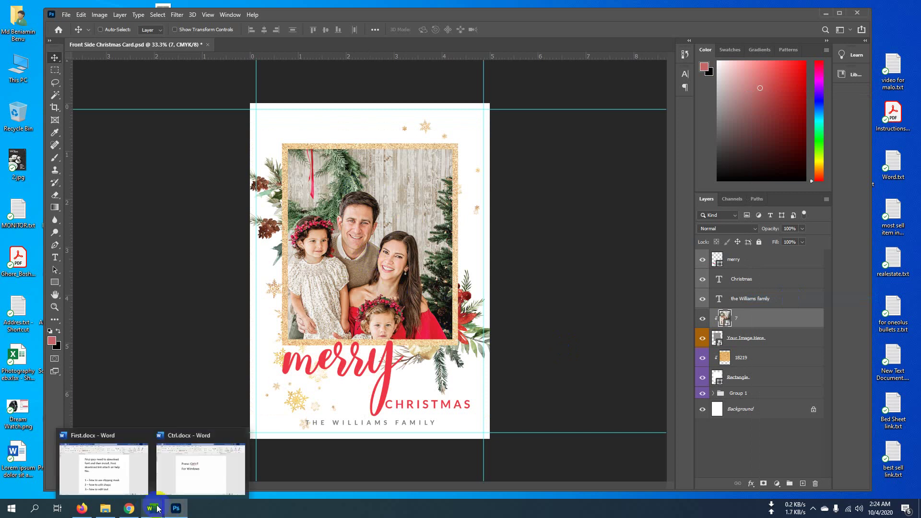
left_click(195, 468)
left_click_drag(327, 239, 472, 276)
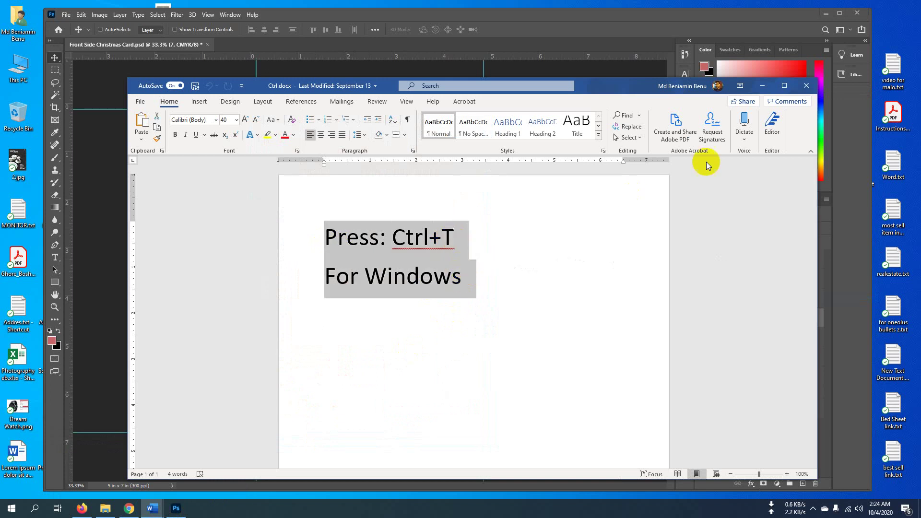
left_click(762, 85)
Step: Free-transform the clipped family photo to about 22.33% scale and reposition it so the whole family sits inside the gold frame
key("ctrl+t")
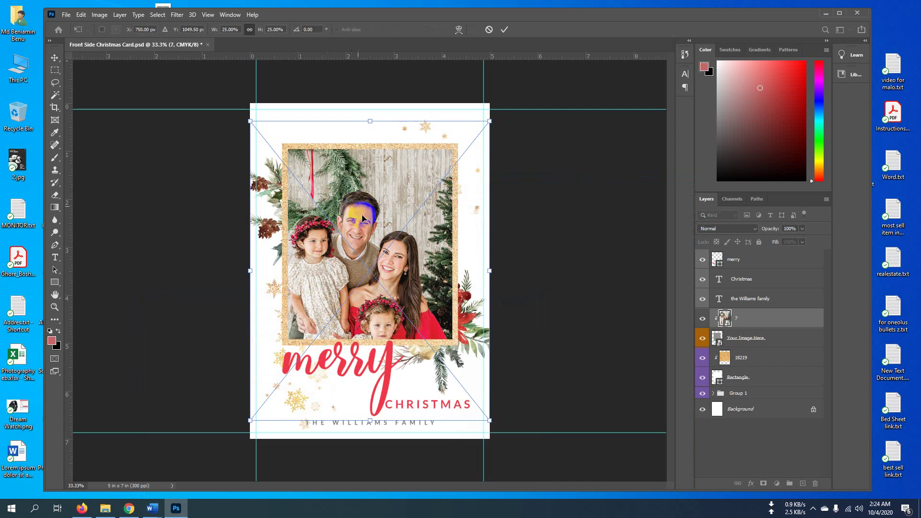
left_click_drag(357, 215, 357, 198)
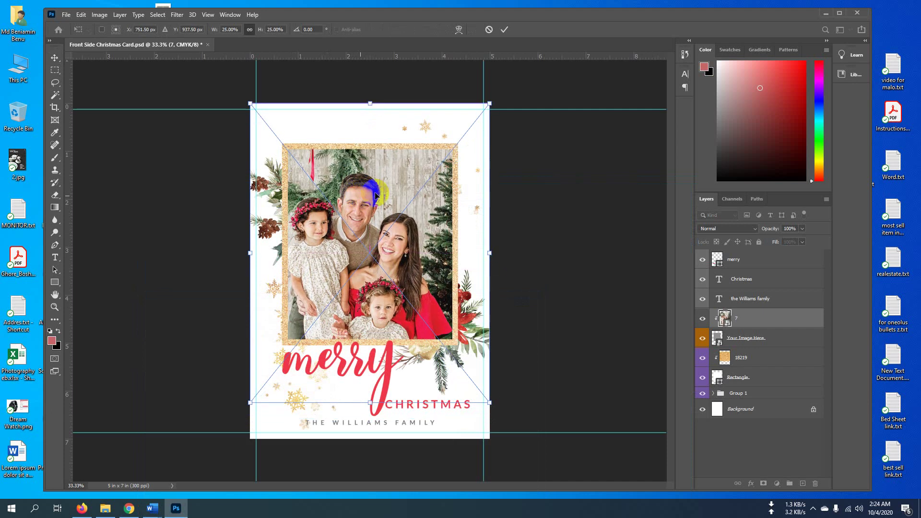
mouse_move(490, 105)
left_mouse_down()
mouse_move(464, 140)
mouse_move(481, 116)
left_mouse_up()
left_click_drag(406, 229, 389, 201)
left_click_drag(479, 103, 464, 124)
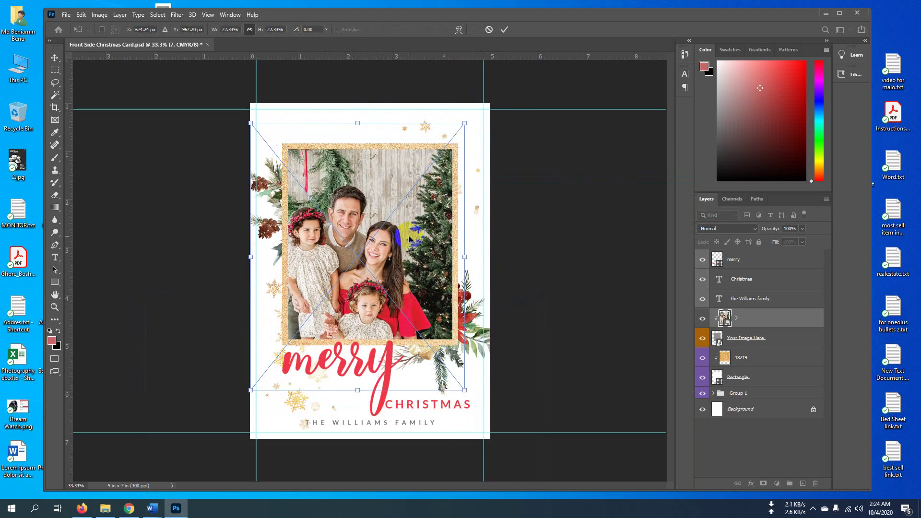
left_click_drag(410, 238, 416, 236)
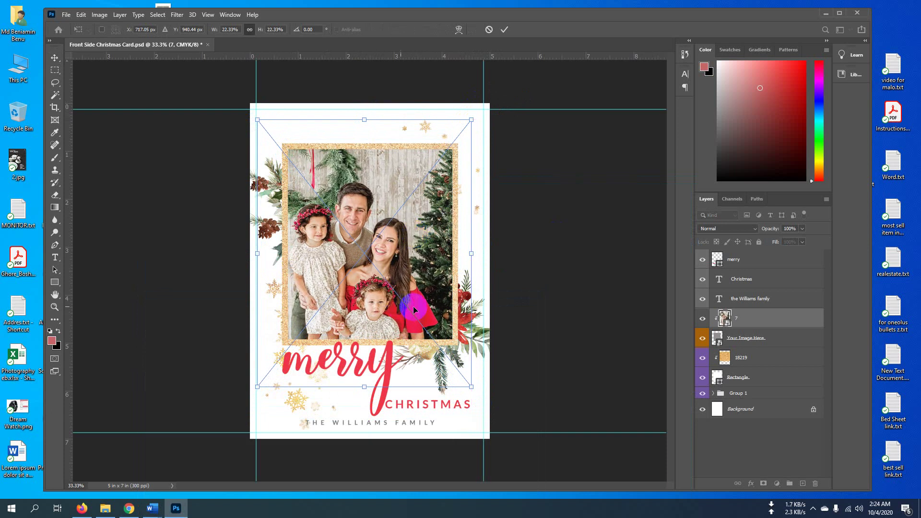
left_click(504, 33)
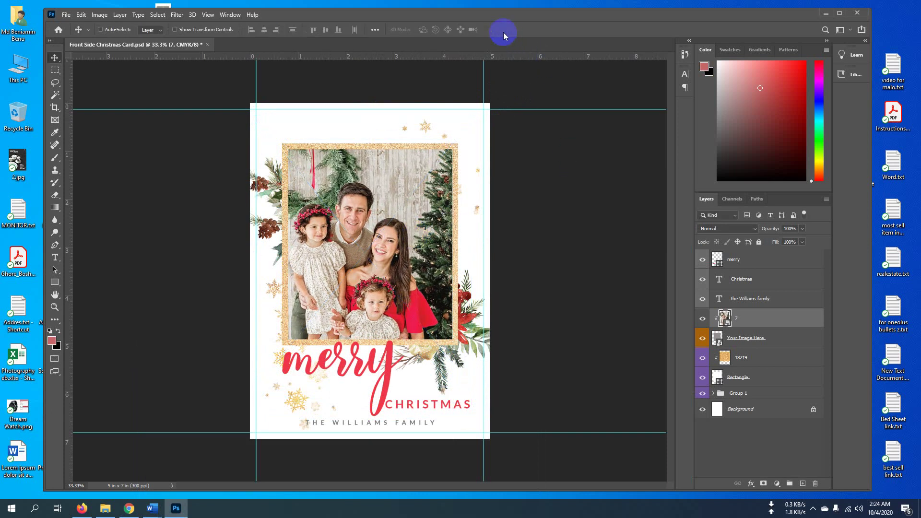
Step: Try sampled gold and red tones on the "merry" shape layer and set its fill color to f0334b
left_click(748, 259)
left_click(703, 259)
left_click(703, 259)
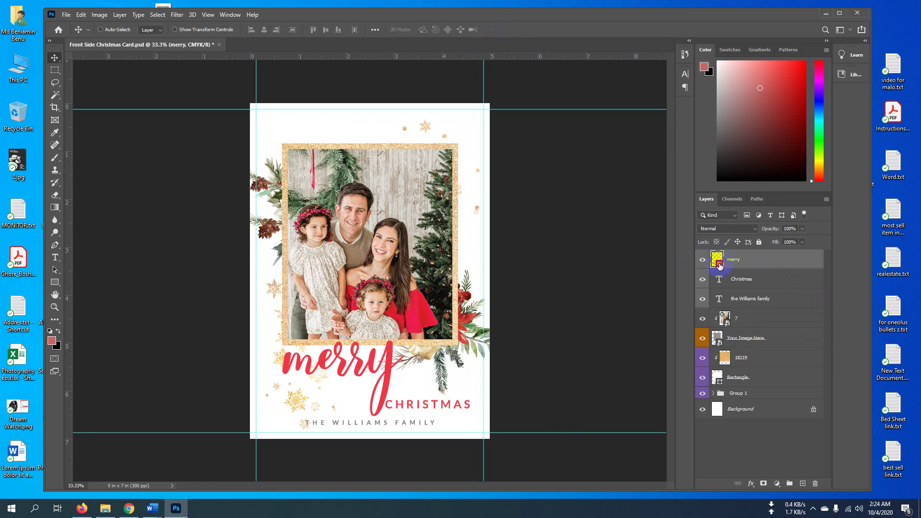
double_click(719, 265)
left_click_drag(658, 237, 645, 201)
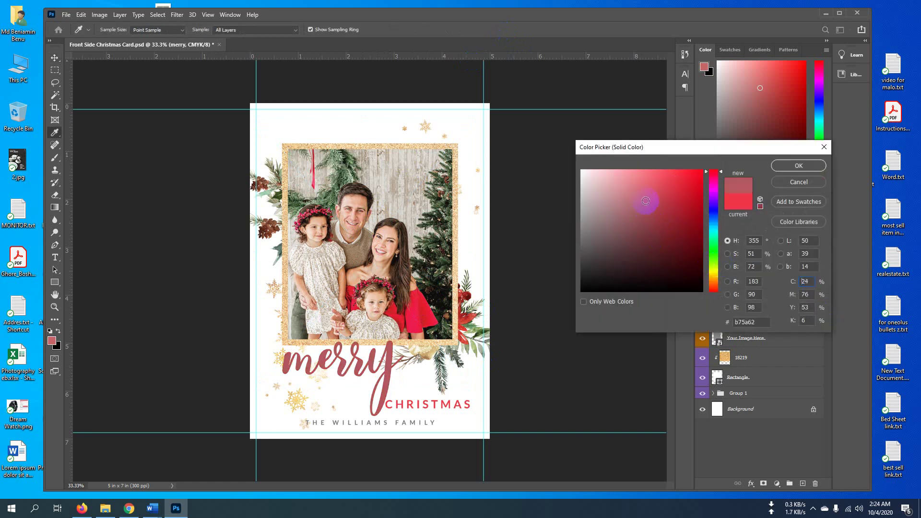
left_click_drag(442, 329, 307, 391)
left_click_drag(425, 125, 428, 123)
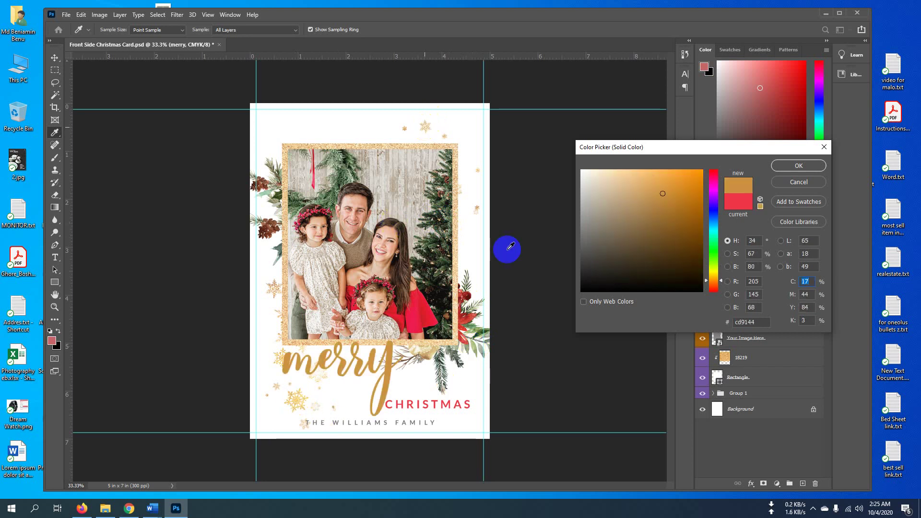
left_click_drag(436, 320, 436, 315)
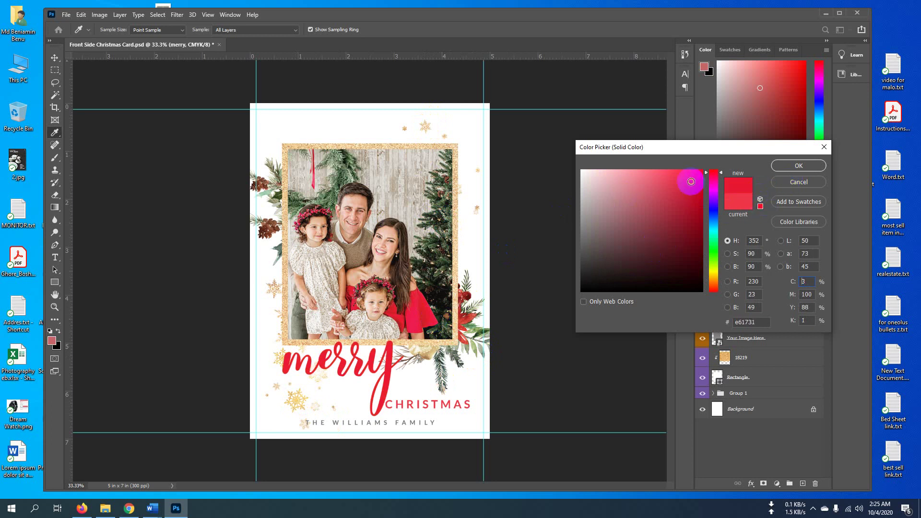
left_click_drag(685, 176, 677, 177)
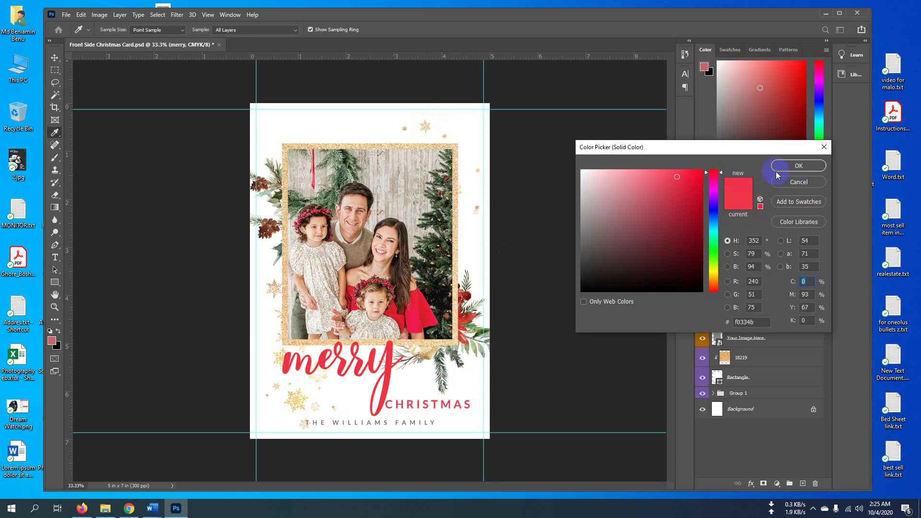
left_click(799, 165)
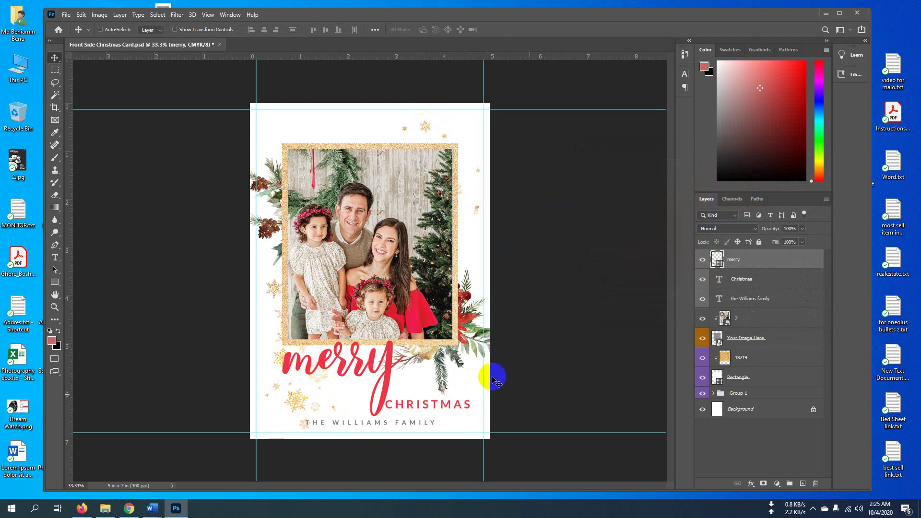
Step: Select the "Christmas" text layer on the card, toggle its visibility off and on, and show its character settings
right_click(450, 407)
left_click(475, 411)
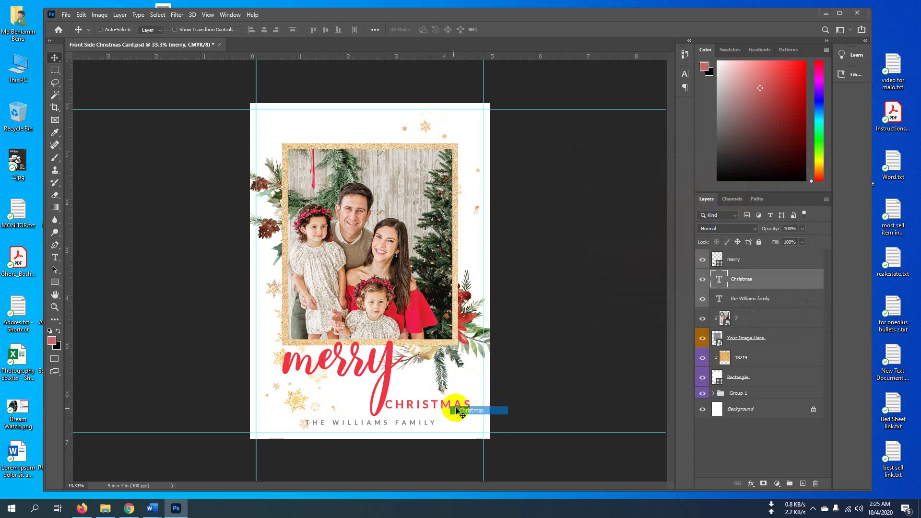
left_click(703, 279)
left_click(702, 279)
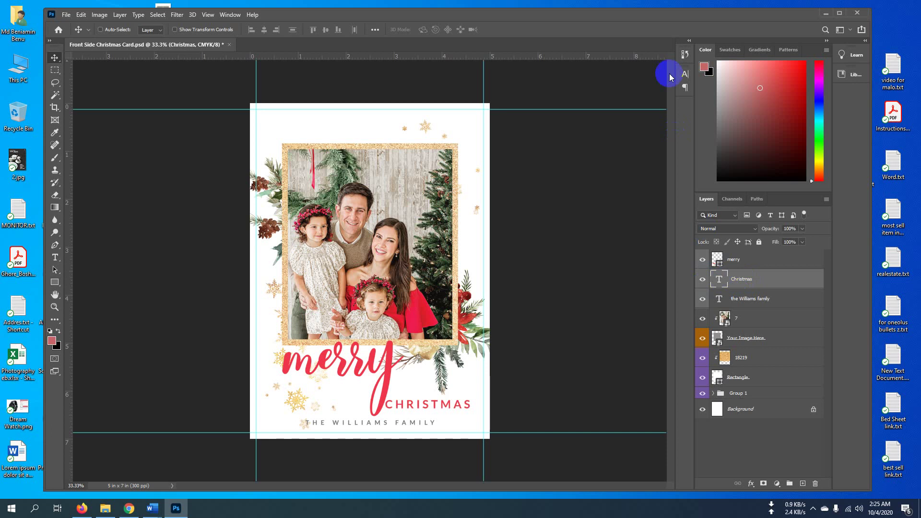
left_click(685, 73)
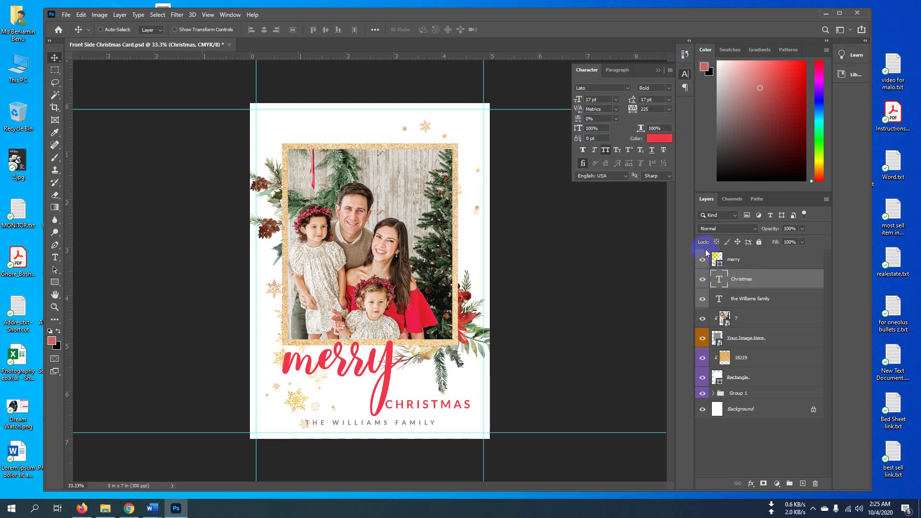
Step: Try alternative colors for the "Christmas" text, including web-safe grey 666666 and dark red 9d0202
left_click(659, 138)
left_click(625, 236)
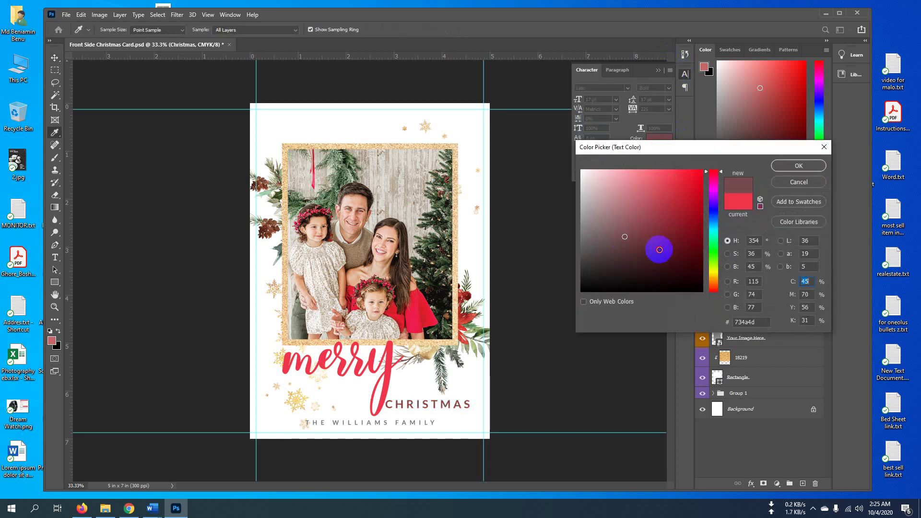
left_click(583, 302)
left_click(601, 235)
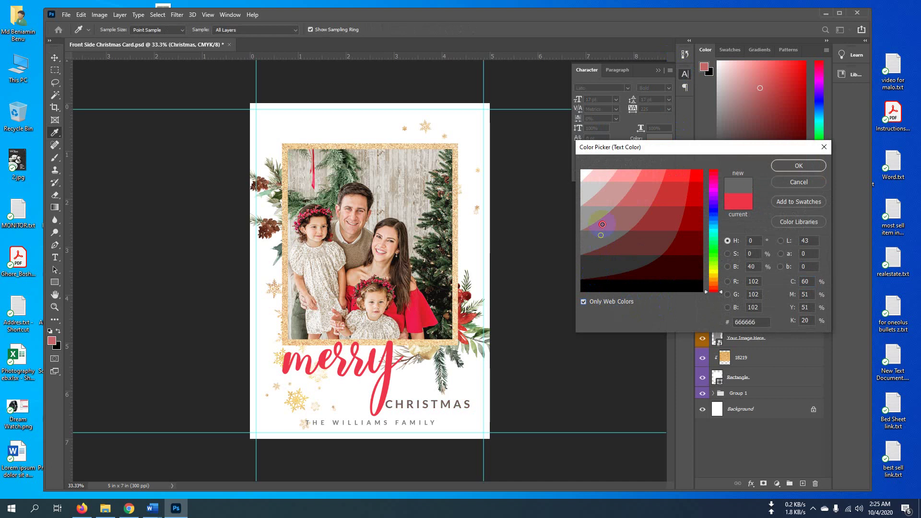
left_click(607, 219)
left_click(584, 300)
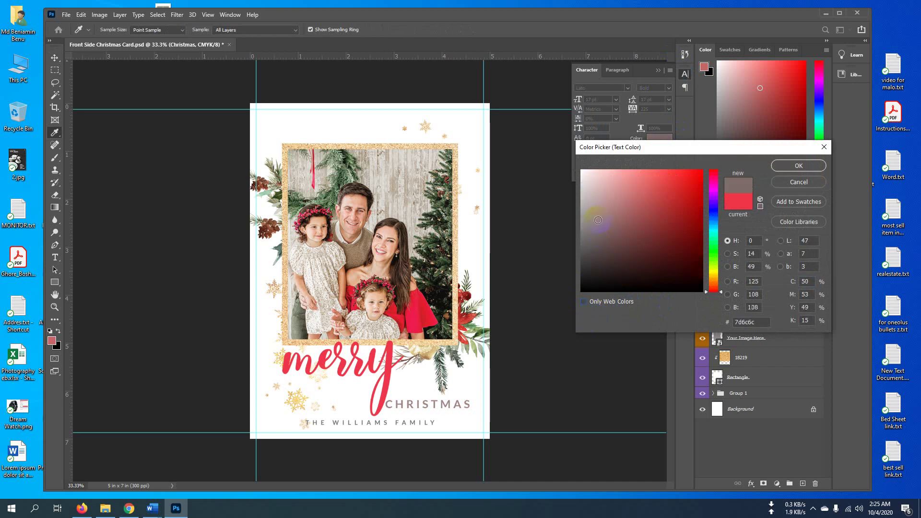
left_click(582, 191)
left_click(599, 204)
mouse_move(649, 203)
left_mouse_down()
mouse_move(671, 208)
mouse_move(689, 178)
mouse_move(700, 216)
left_mouse_up()
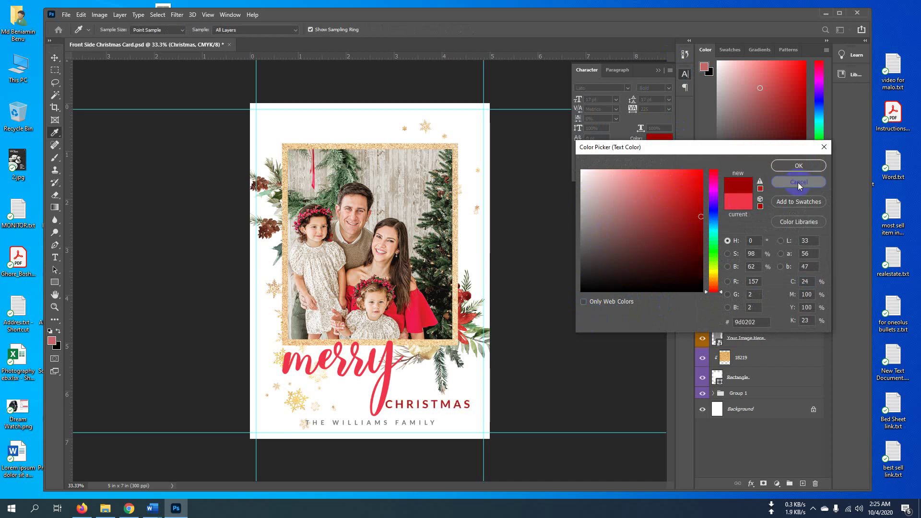
left_click(798, 185)
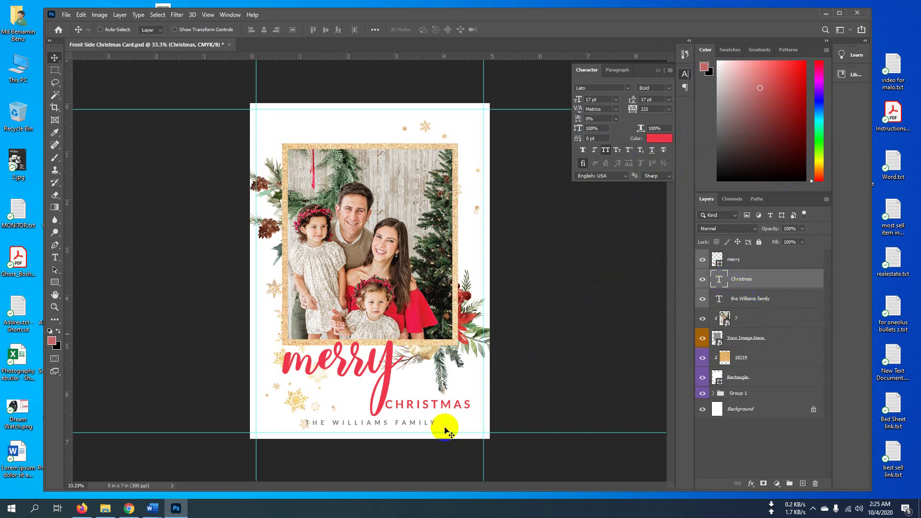
Step: Replace the surname in the family-name text line below "Christmas" with the new surname and hide the character settings
right_click(415, 424)
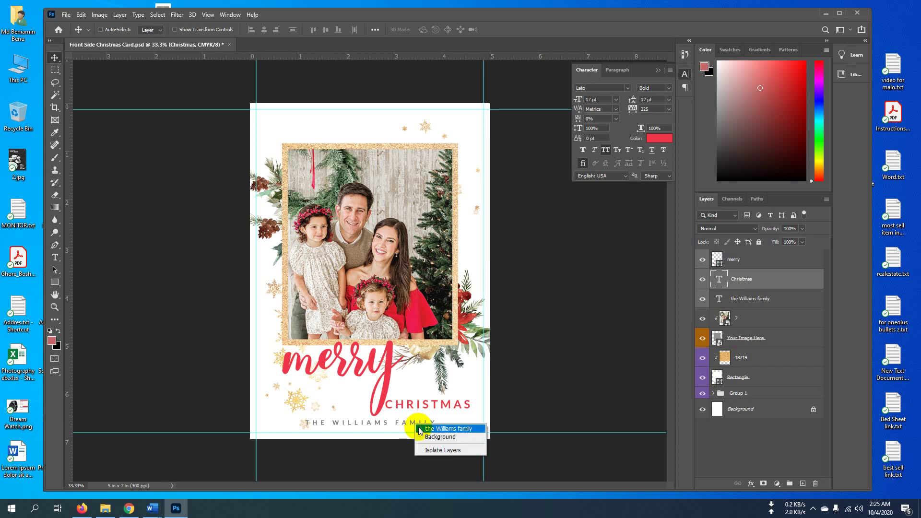
left_click(431, 428)
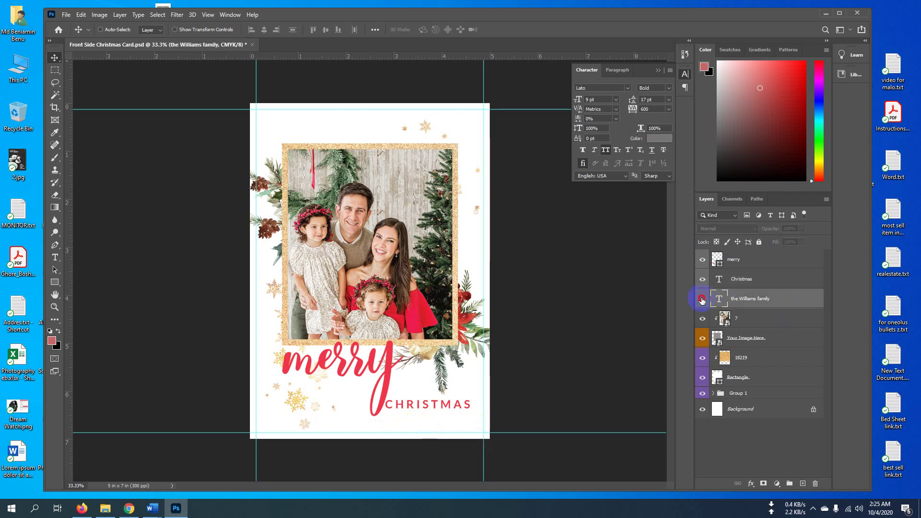
left_click(701, 300)
double_click(716, 300)
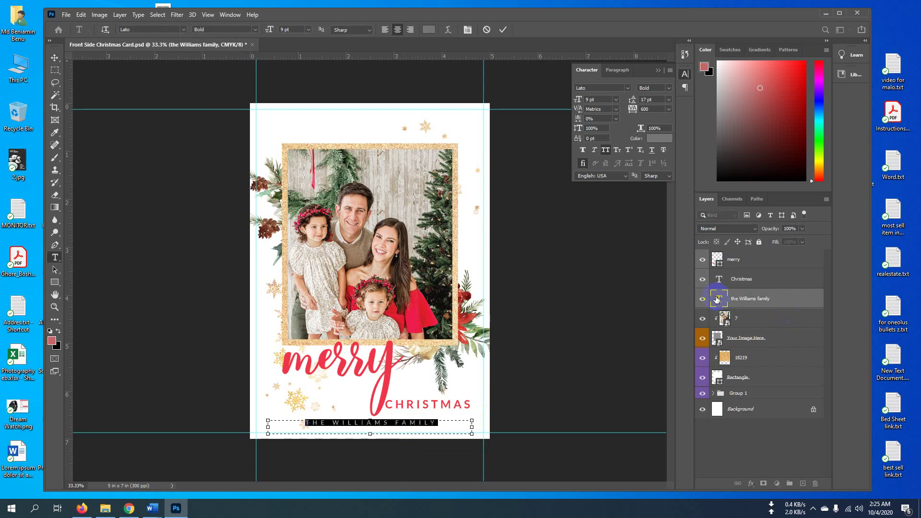
left_click(334, 424)
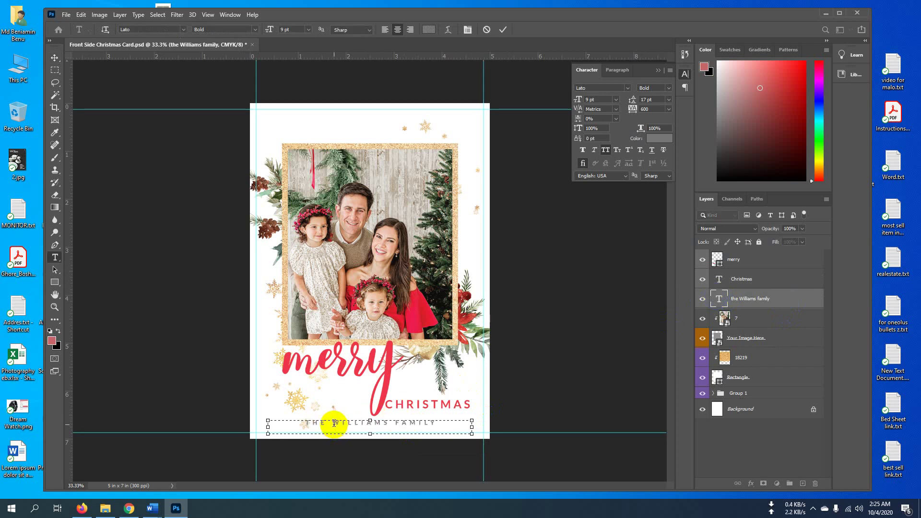
left_click_drag(337, 424, 386, 424)
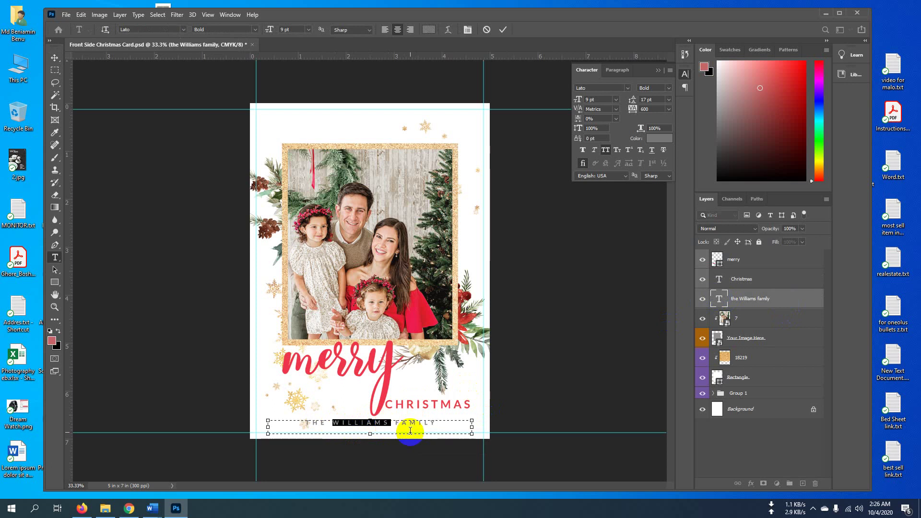
type("SMITH")
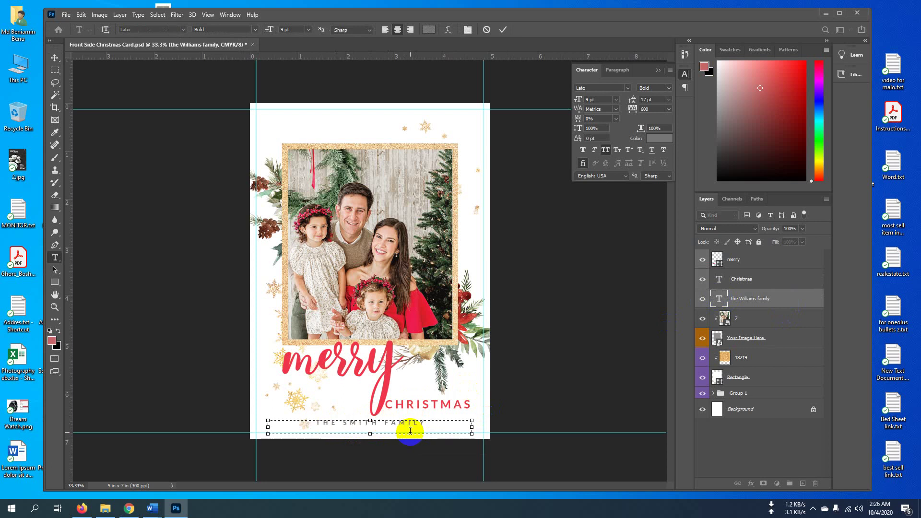
left_click(55, 57)
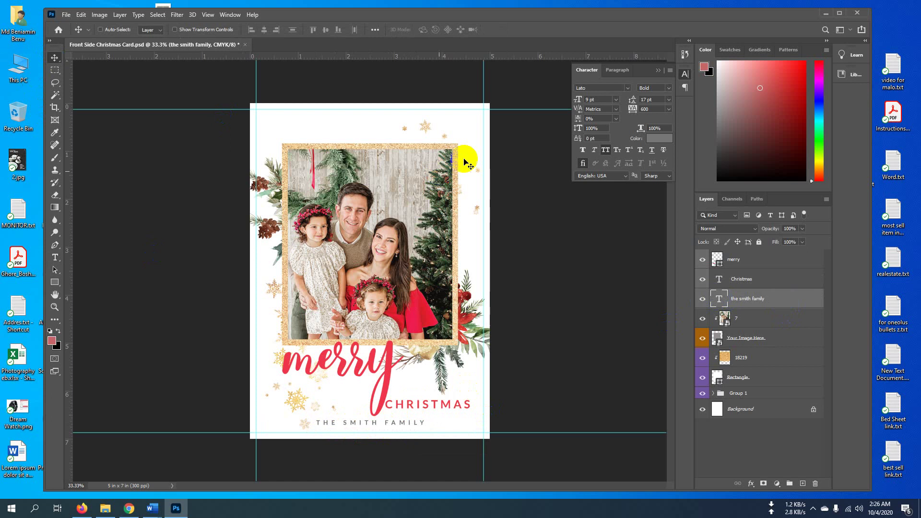
left_click(585, 80)
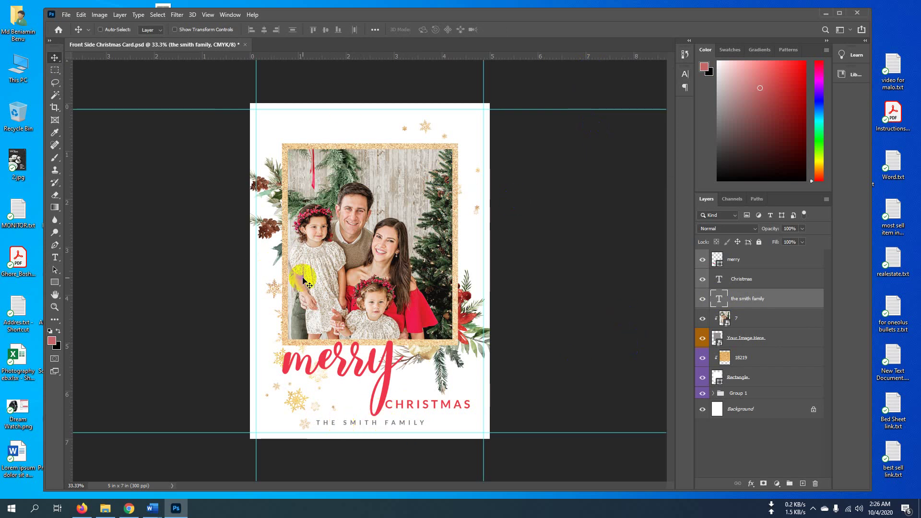
Step: Select the Background layer, save the changes to Front Side Christmas Card.psd, and close the document
left_click(748, 409)
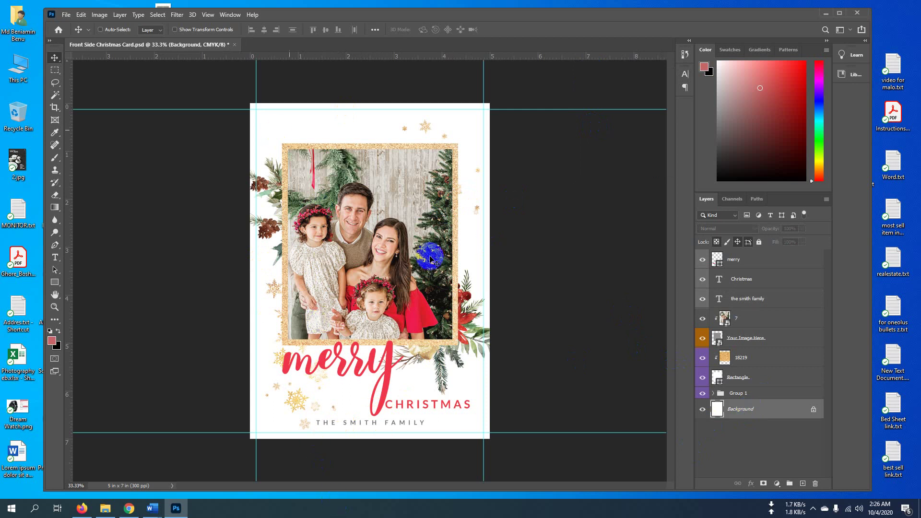
left_click(65, 15)
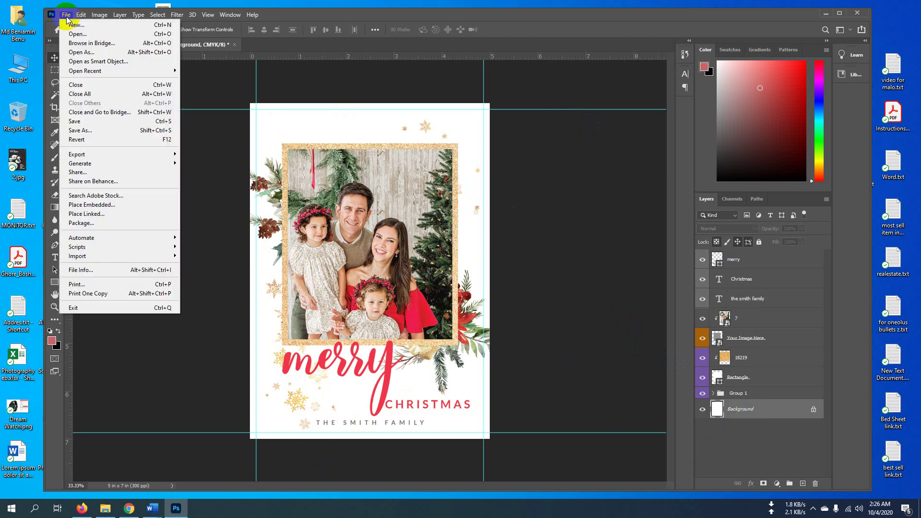
left_click(92, 123)
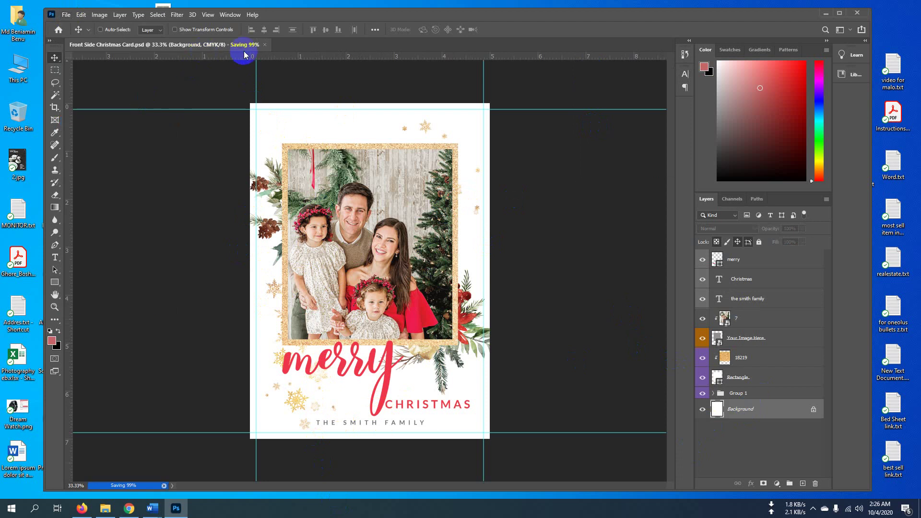
key("ctrl+w")
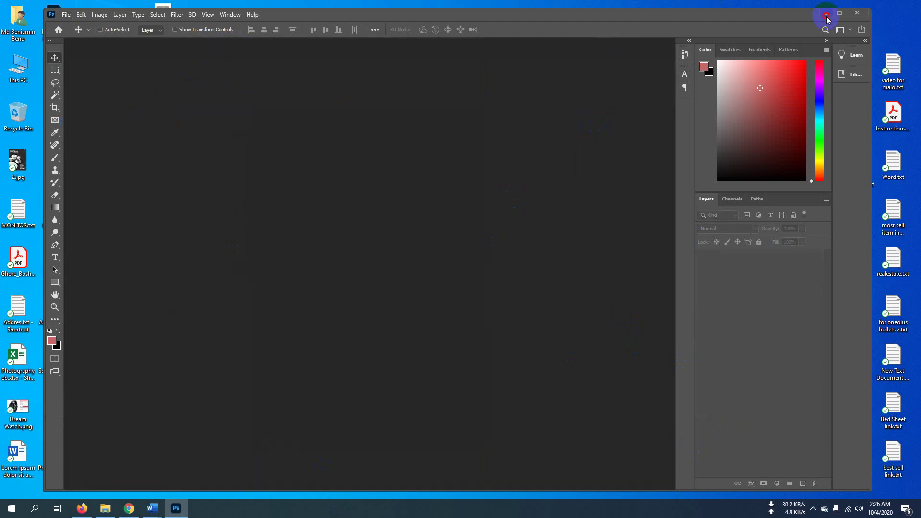
Step: Open the Back Side Christmas Card file from the desktop
left_click(826, 14)
left_click(169, 32)
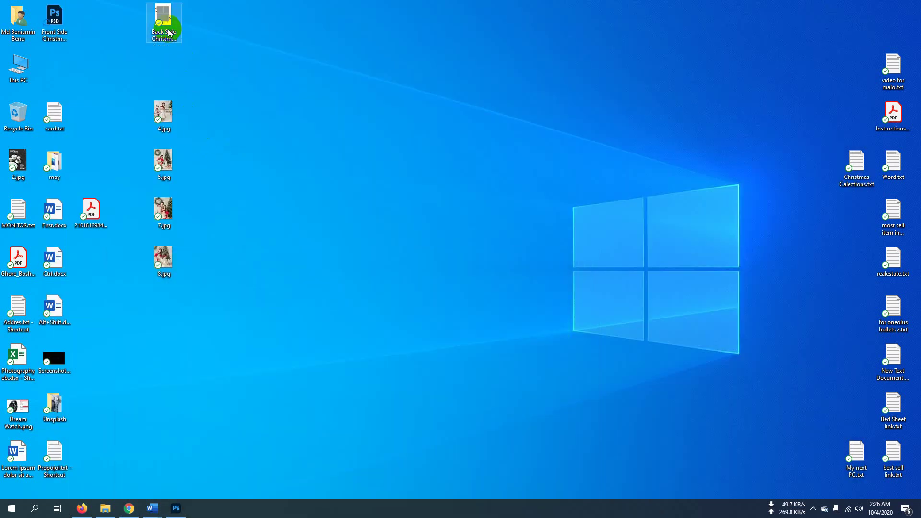
double_click(169, 32)
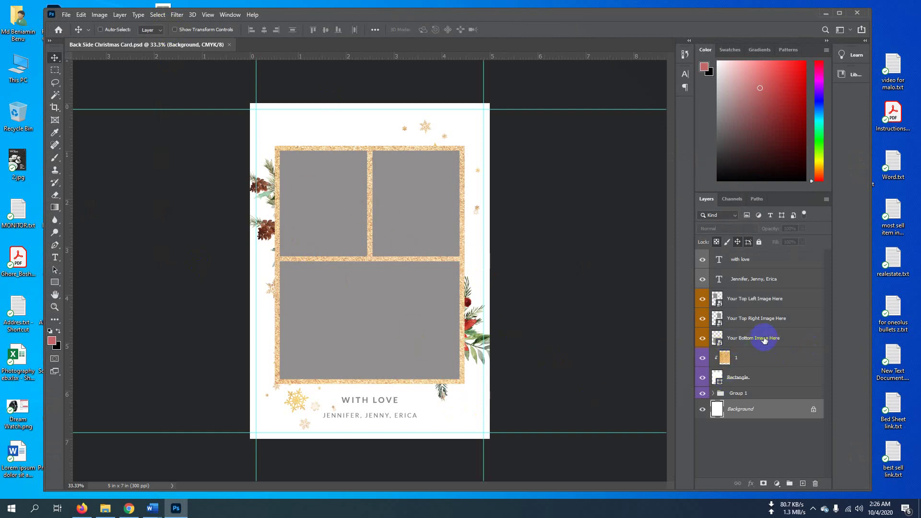
Step: Identify the "Your Bottom Image Here" layer by toggling its visibility, and place 5.jpg as an embedded image directly above it
left_click(743, 340)
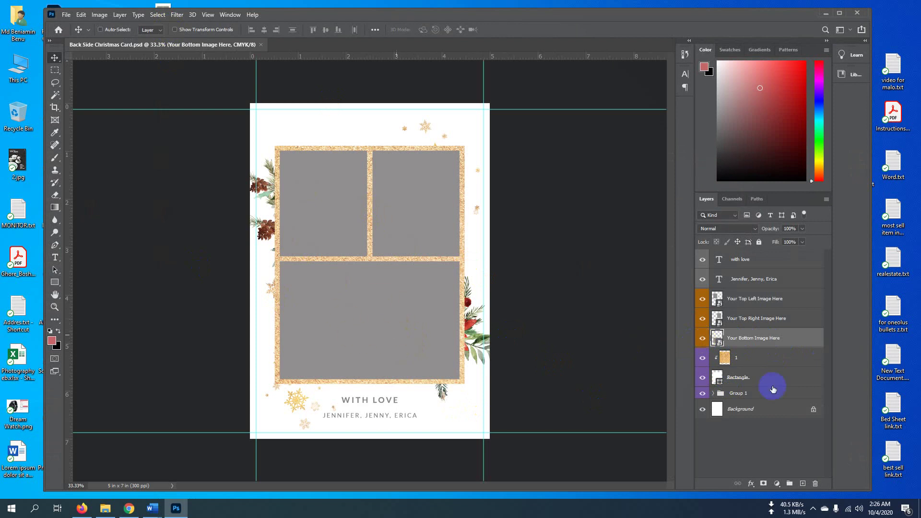
left_click(702, 340)
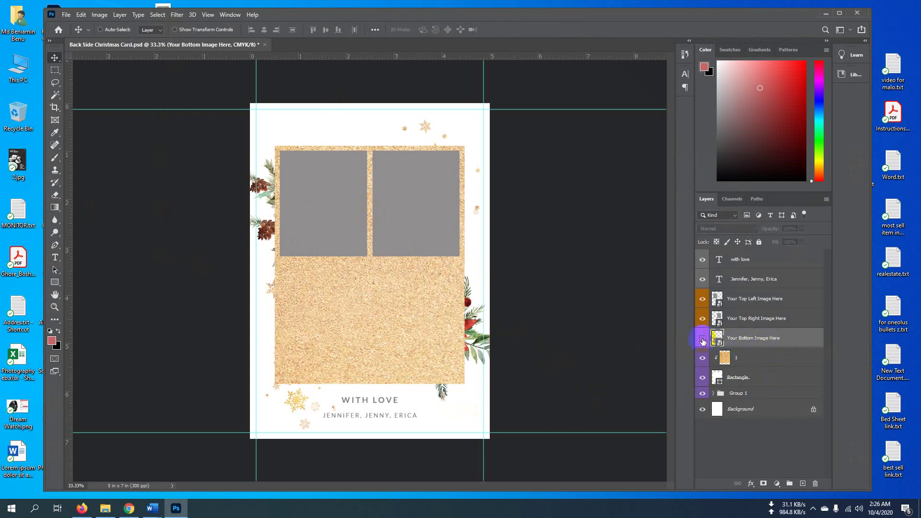
left_click(703, 340)
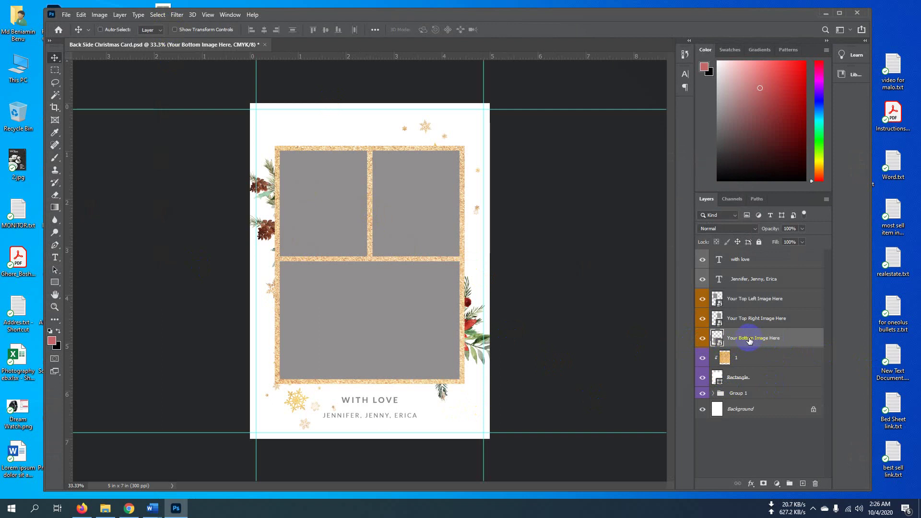
left_click(68, 17)
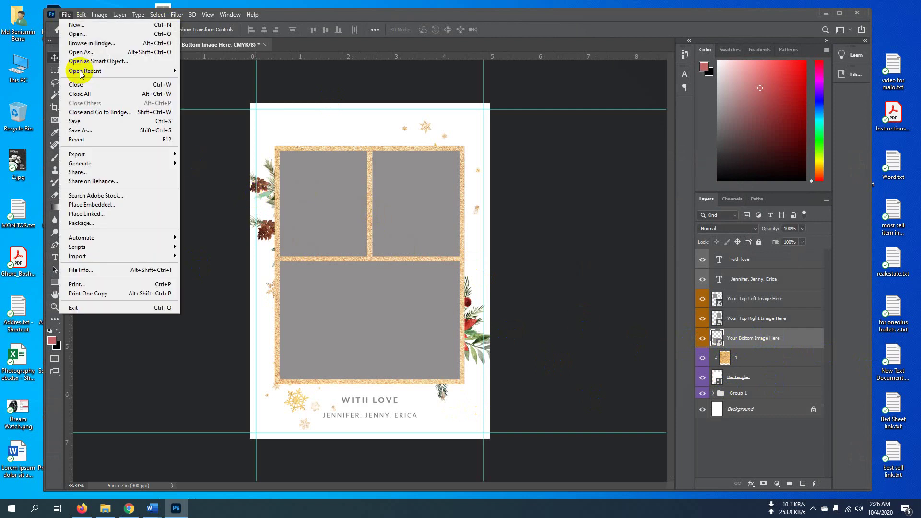
left_click(115, 195)
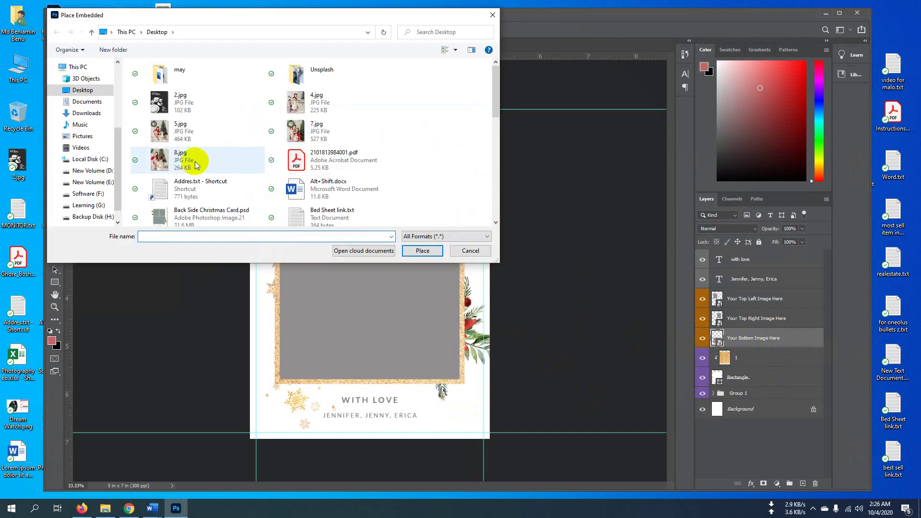
left_click(176, 128)
left_click(423, 252)
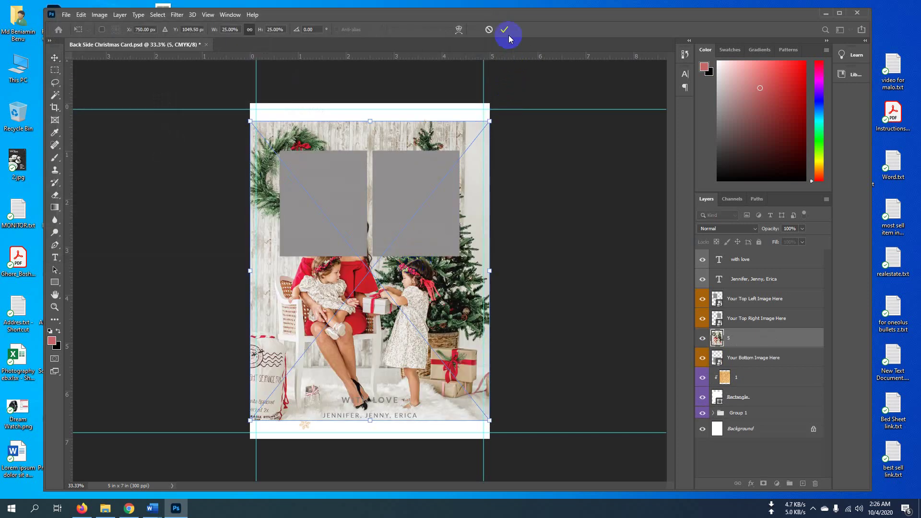
left_click(505, 31)
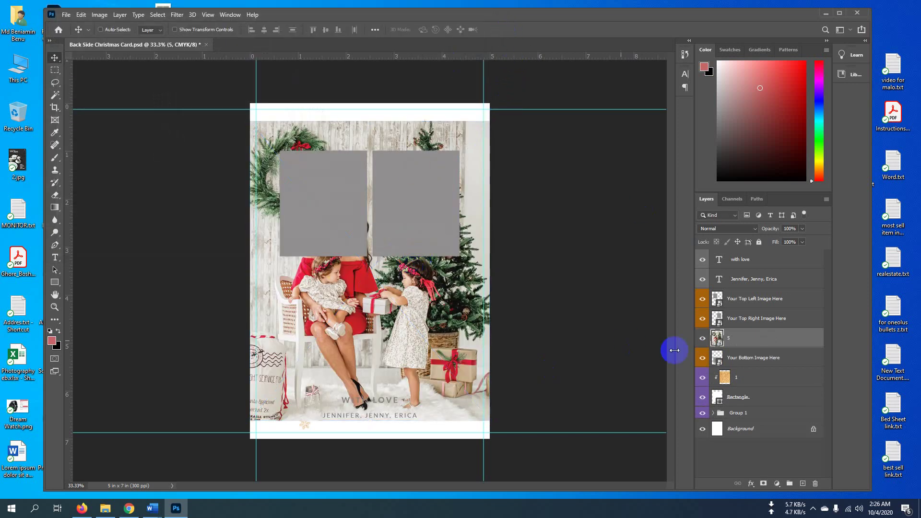
Step: Create a clipping mask that confines the 5.jpg photo to the bottom image placeholder
left_click(743, 344)
right_click(744, 343)
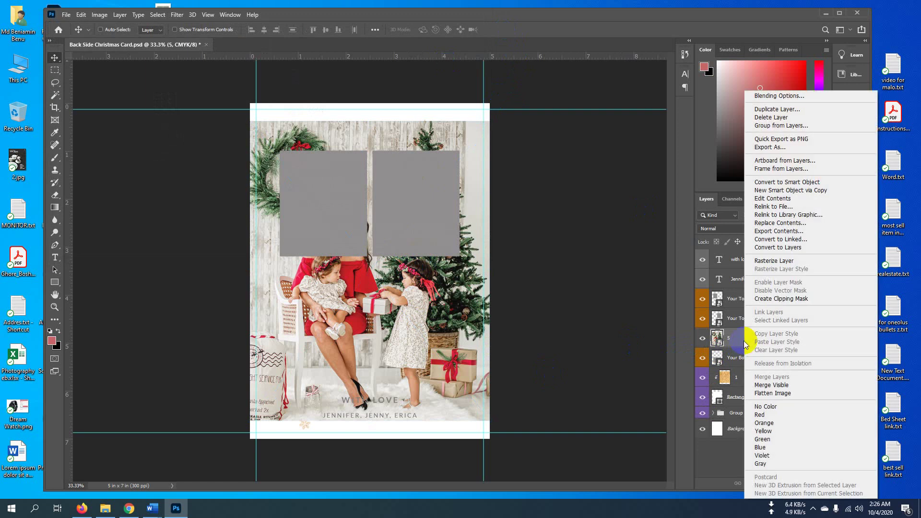
left_click(768, 299)
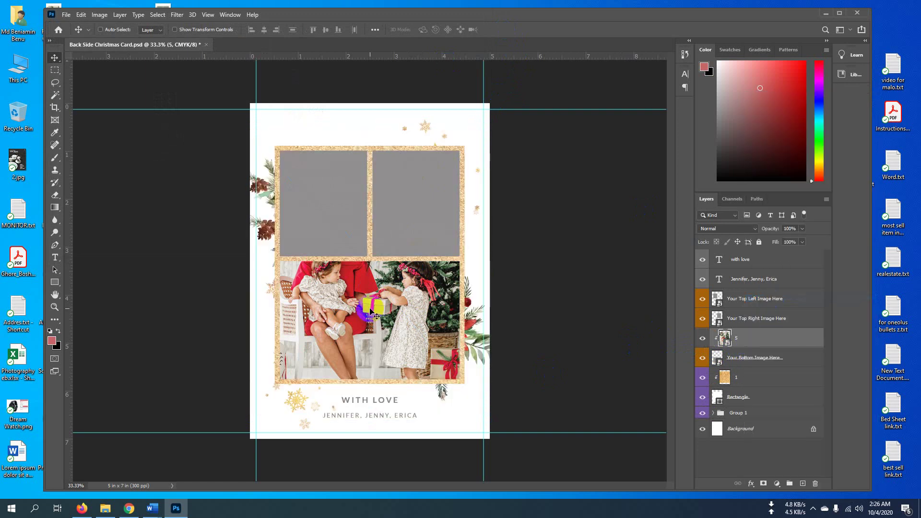
Step: Switch to the Word document Ctrl.docx, read the Windows shortcut note, and return to the card in Photoshop
mouse_move(152, 508)
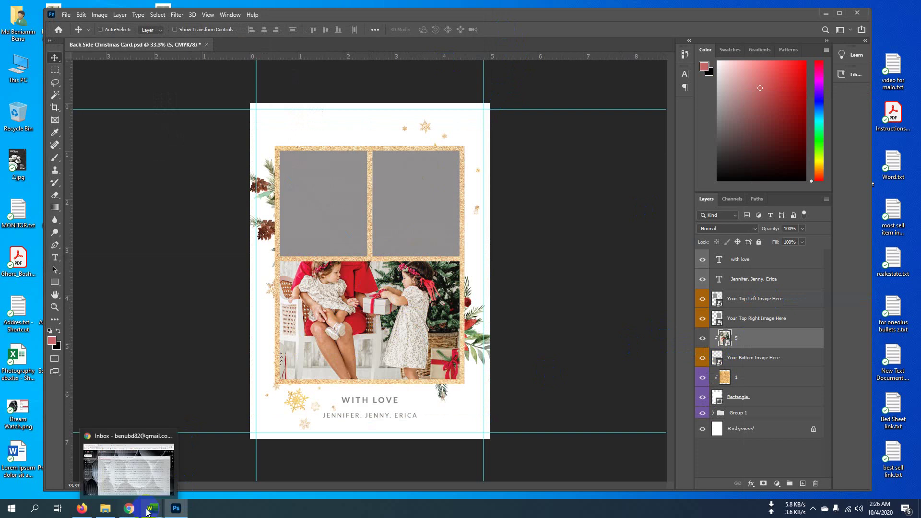
left_click(186, 468)
left_click(358, 346)
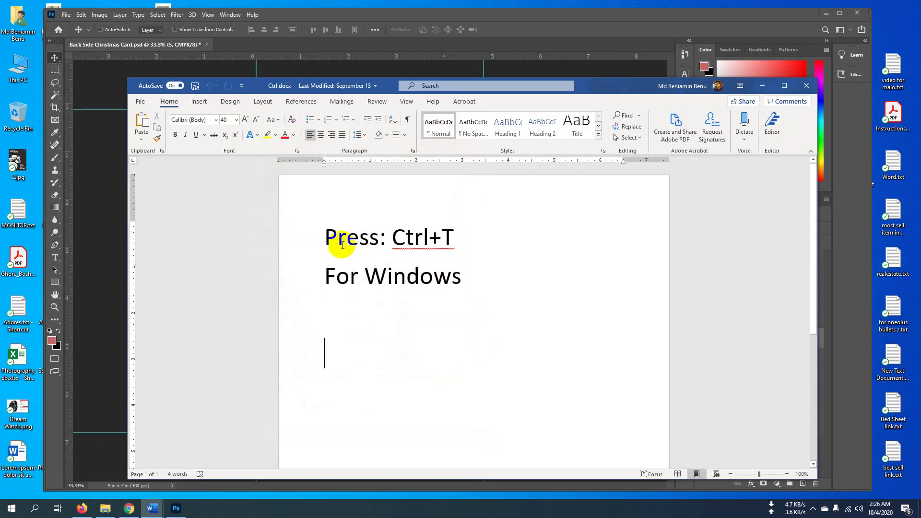
left_click_drag(327, 228, 461, 277)
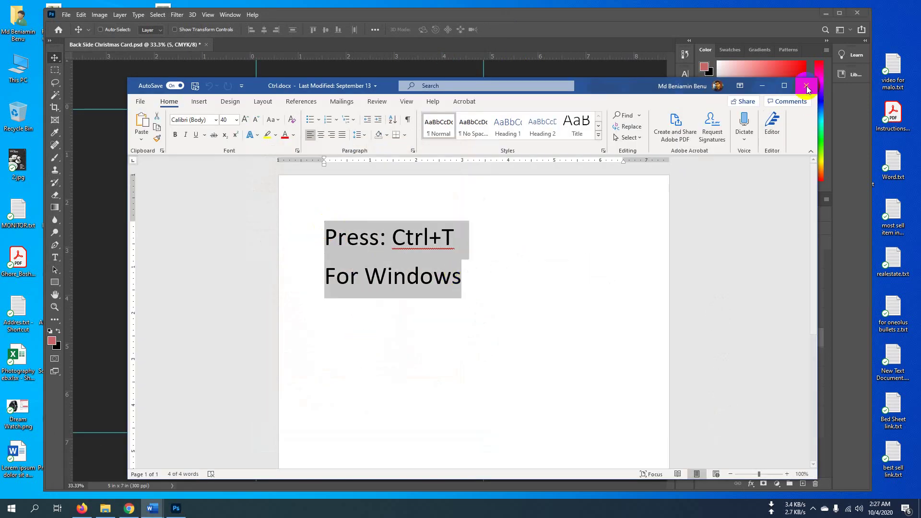
left_click(763, 86)
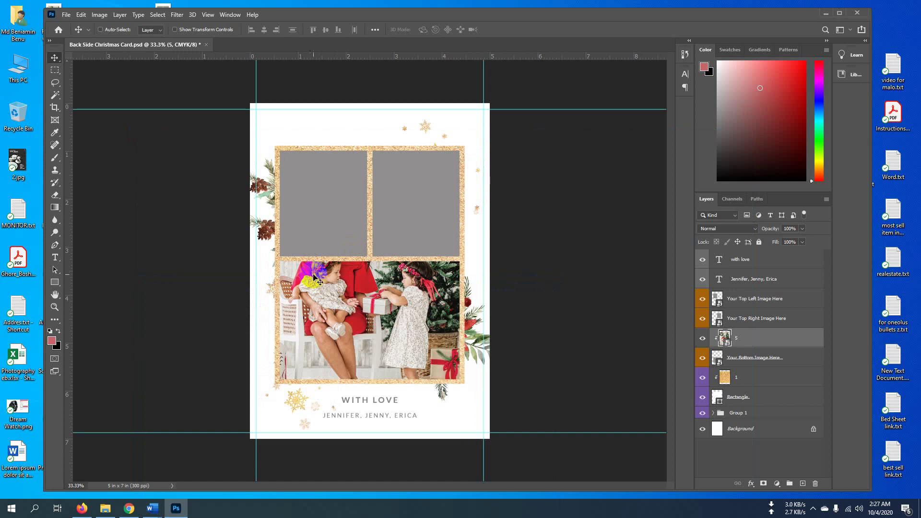
Step: Free-transform the clipped bottom photo to about 19.62% scale and reposition it so the mother and both girls fit inside the frame
key("ctrl+t")
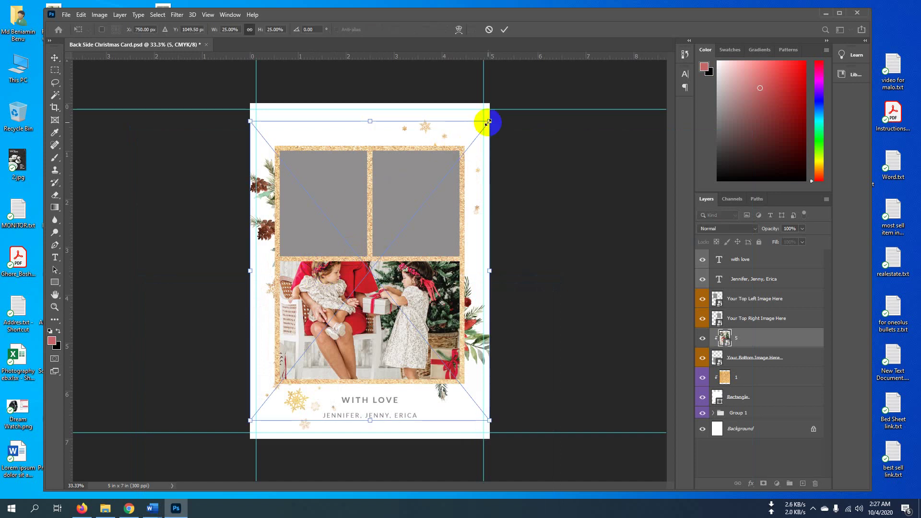
left_click_drag(489, 121, 443, 192)
left_click_drag(386, 323, 413, 331)
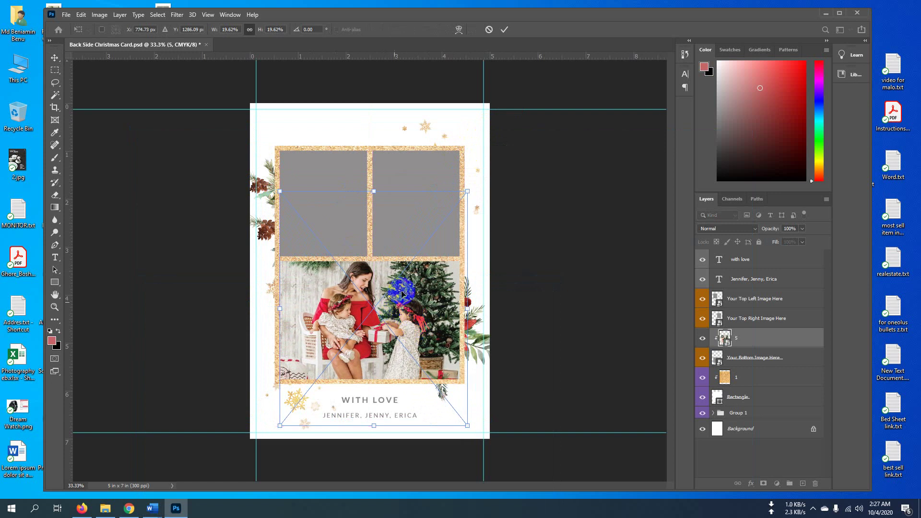
left_click(504, 29)
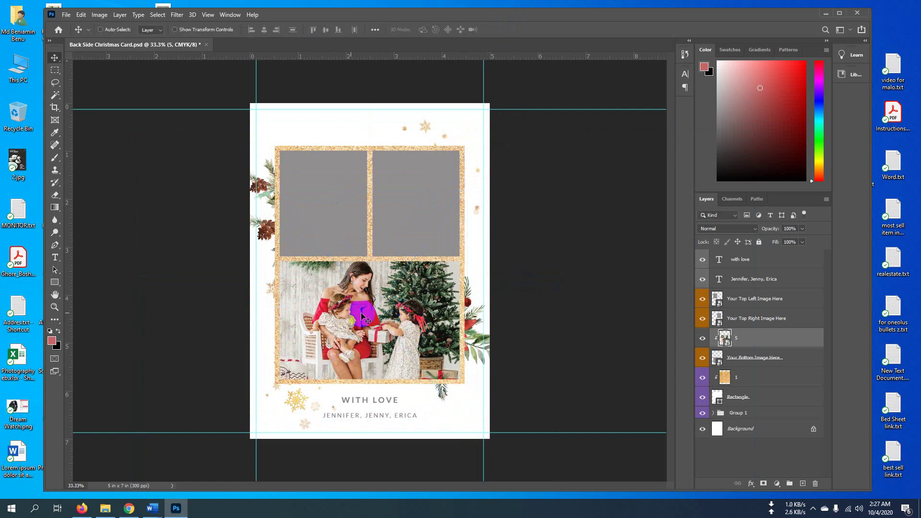
left_click_drag(361, 314, 370, 309)
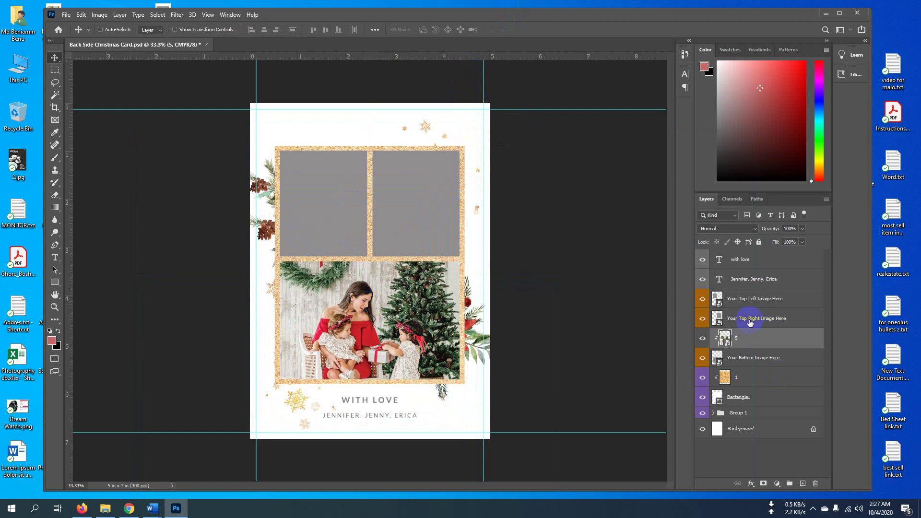
Step: Identify the "Your Top Right Image Here" layer by toggling its visibility, and place 4.jpg as an embedded image directly above it
left_click(703, 318)
left_click(703, 318)
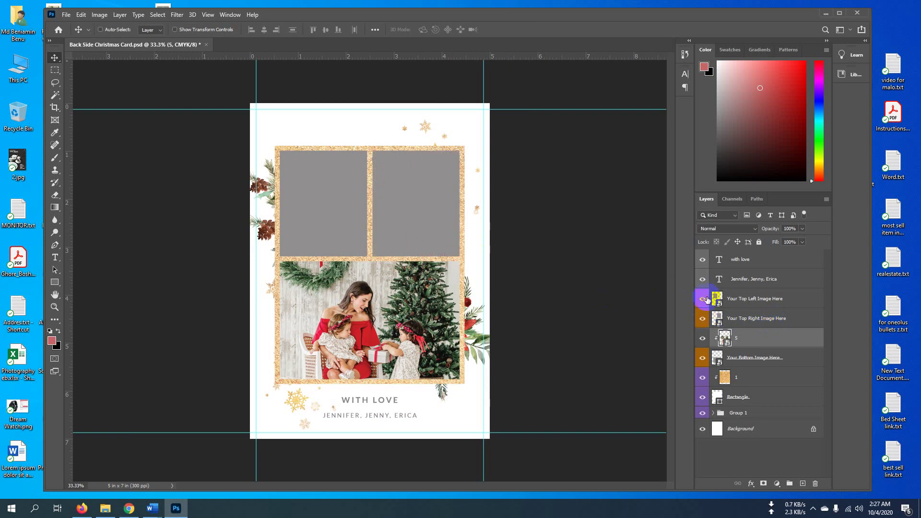
left_click(756, 321)
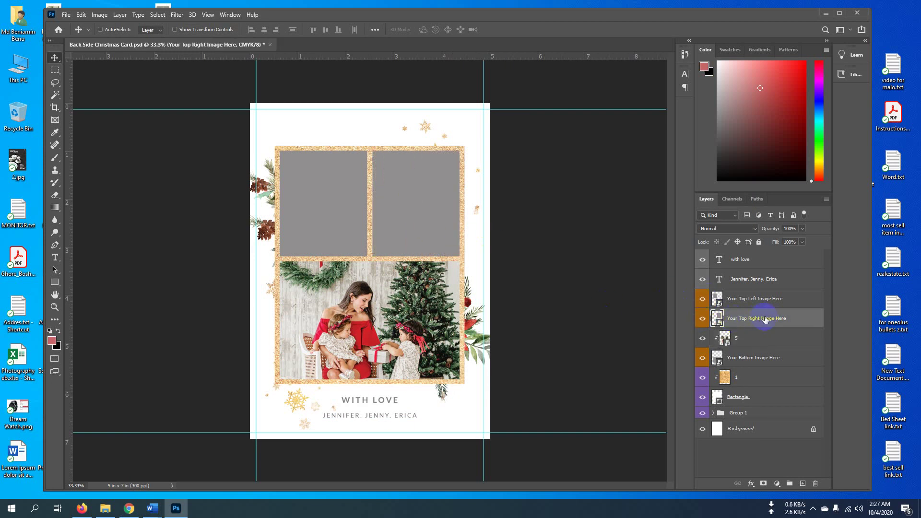
left_click(66, 15)
left_click(103, 199)
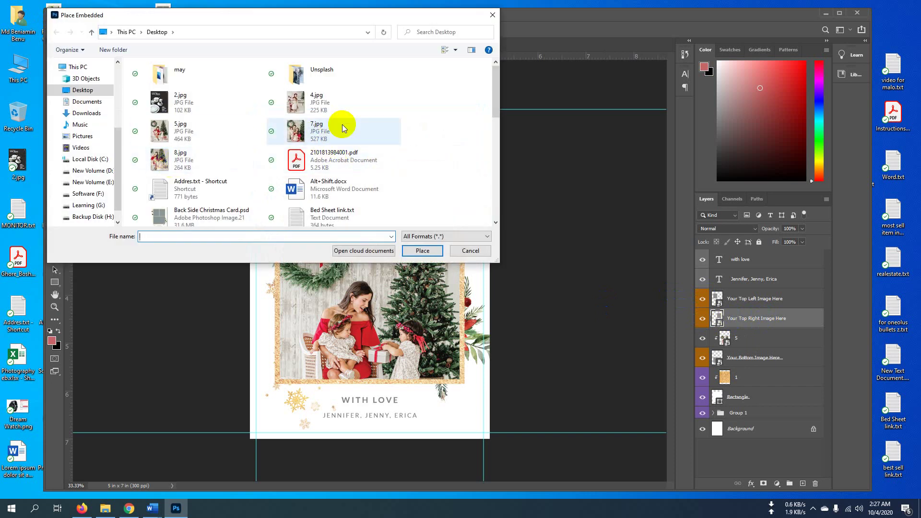
left_click(329, 98)
left_click(416, 251)
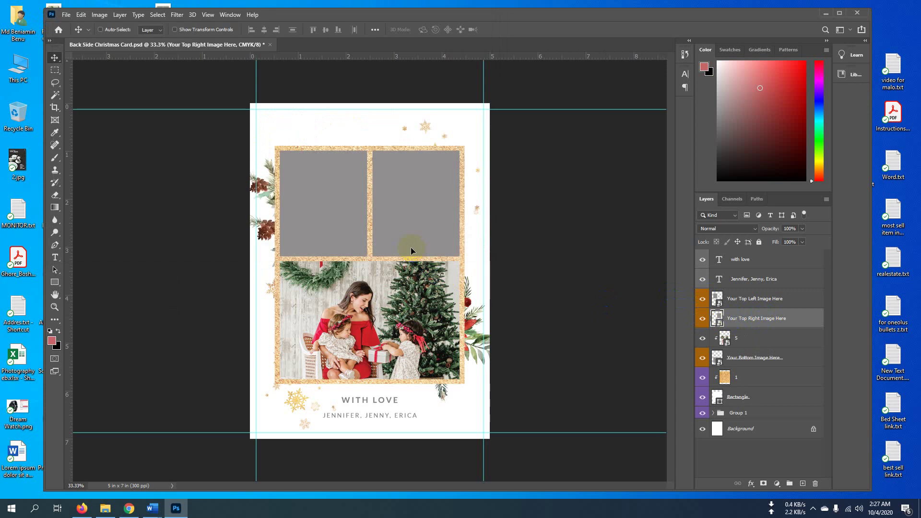
Step: Move the placed 4.jpg photo over the top right placeholder, accept the placement, and clip it to the placeholder layer with a clipping mask
left_click_drag(444, 186, 516, 155)
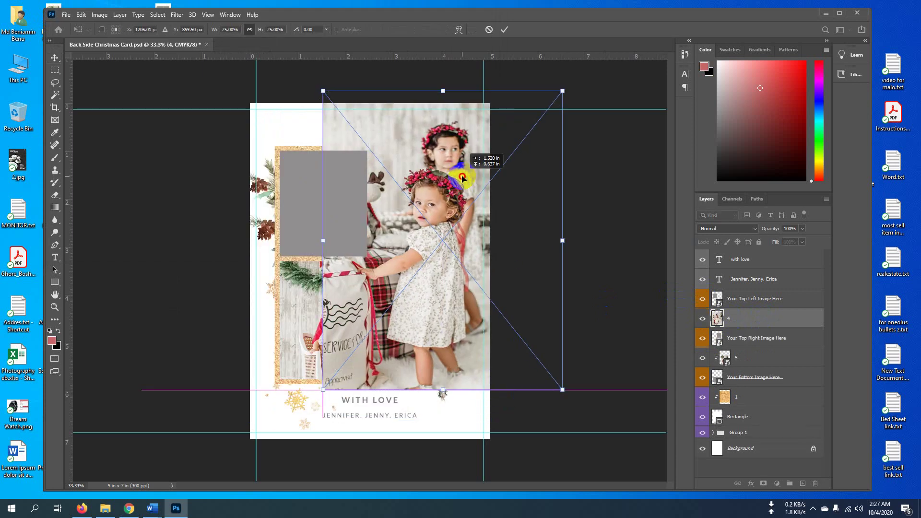
left_click(503, 31)
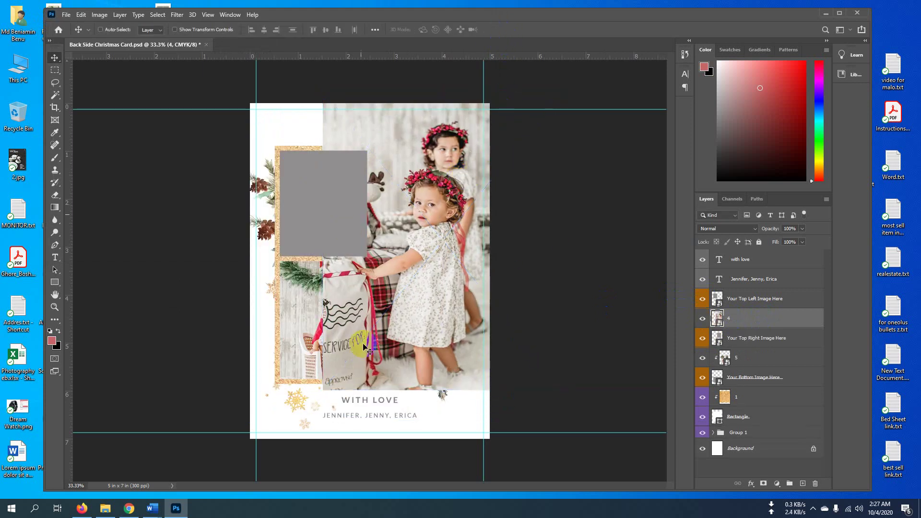
right_click(753, 325)
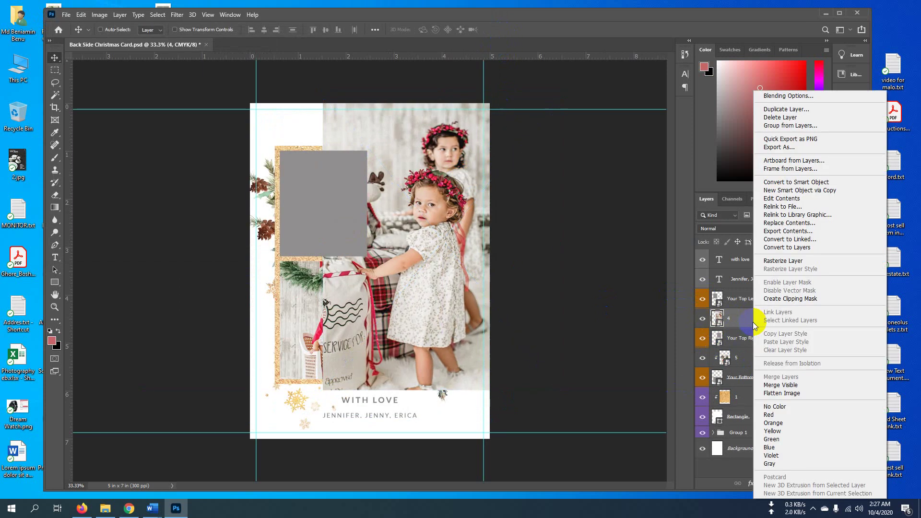
left_click(791, 299)
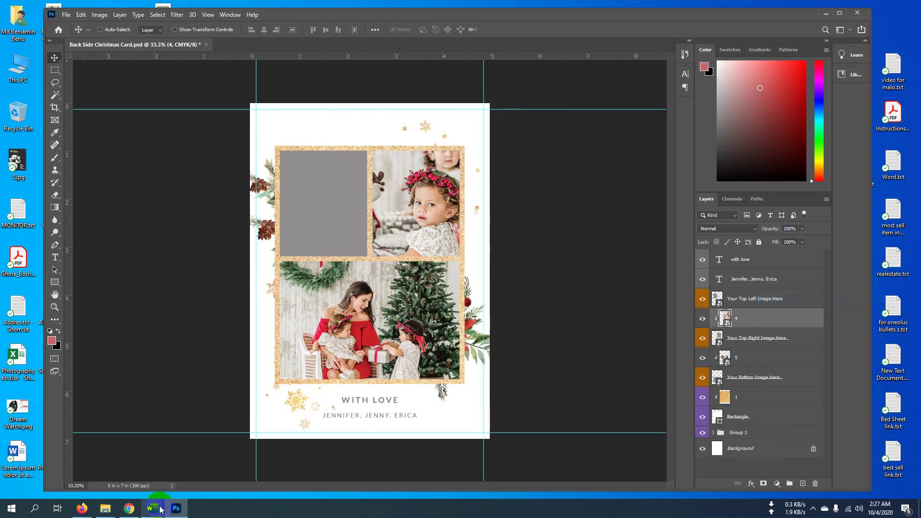
Step: Switch to the Word document Ctrl.docx, highlight the Windows free-transform shortcut note, and return to the card in Photoshop
mouse_move(152, 508)
left_click(186, 482)
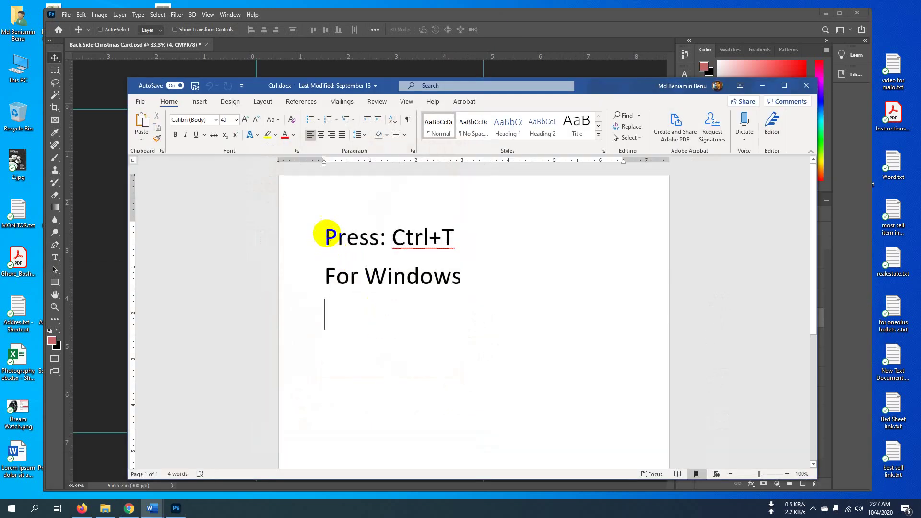
left_click_drag(323, 232, 437, 267)
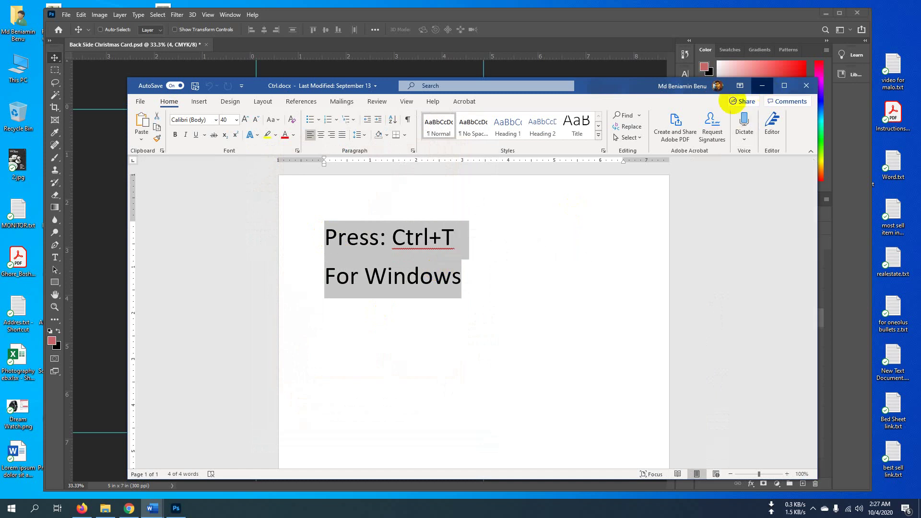
left_click(762, 85)
Step: Free-transform the clipped 4.jpg photo to about 10.83% scale and reposition it so both girls fit inside the top right frame
key("ctrl+t")
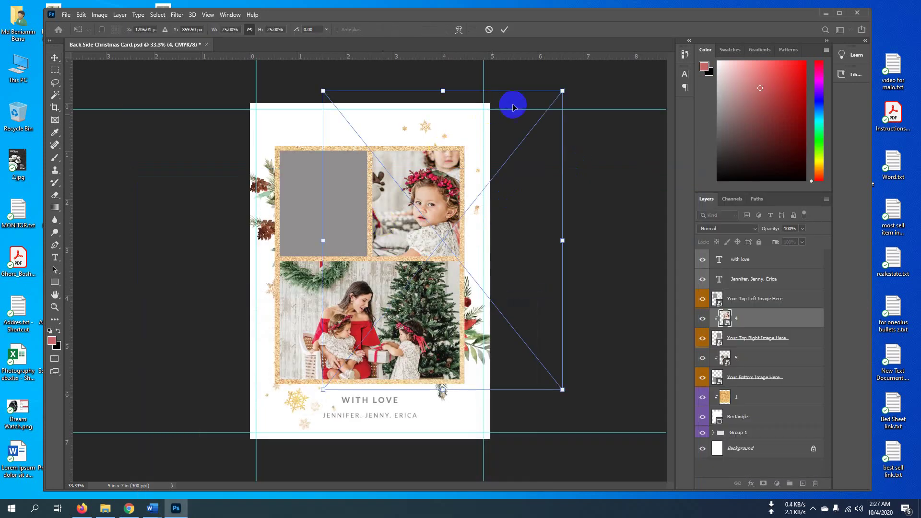
left_click_drag(562, 90, 463, 214)
left_click_drag(408, 248, 431, 174)
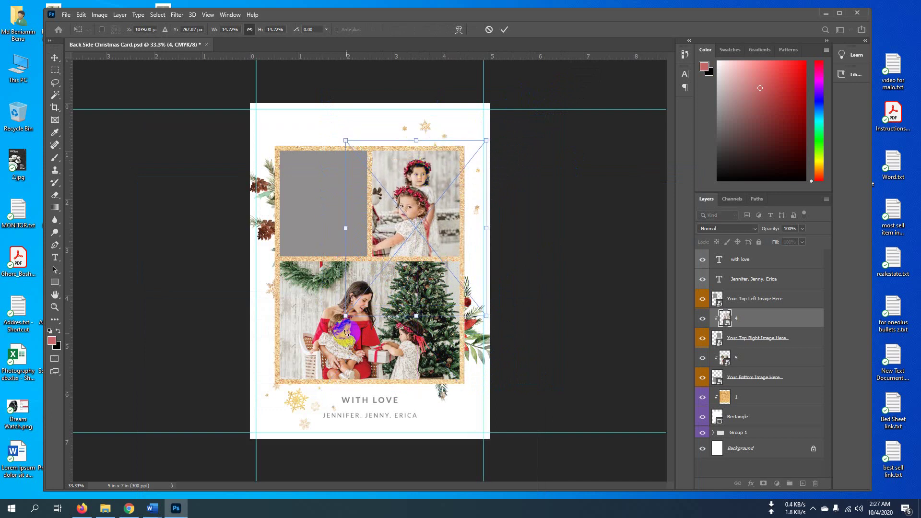
left_click_drag(346, 315, 381, 271)
mouse_move(401, 207)
left_mouse_down()
mouse_move(381, 217)
mouse_move(390, 216)
left_mouse_up()
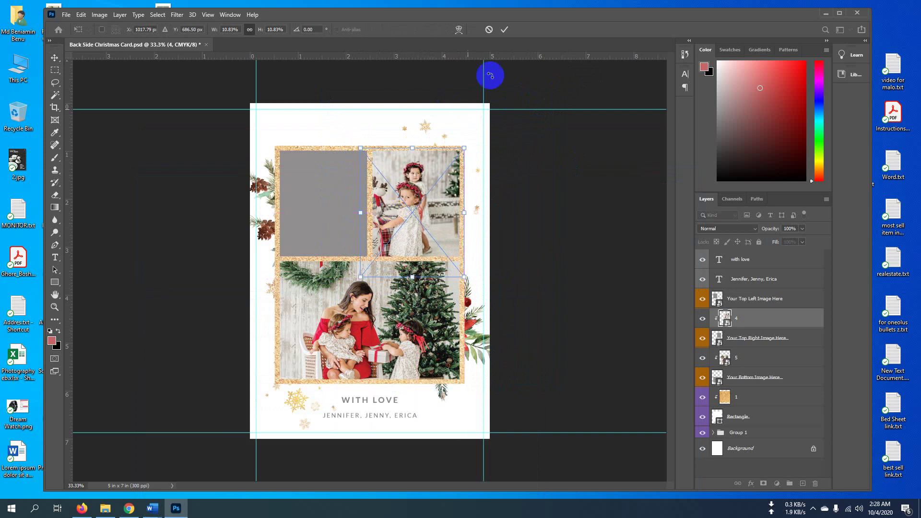
left_click(504, 31)
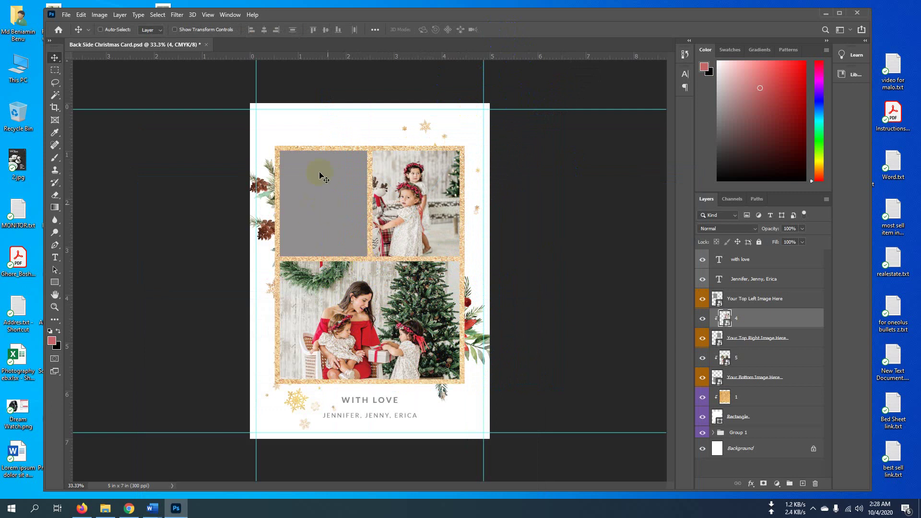
Step: Identify the "Your Top Left Image Here" layer by toggling its visibility, and place 8.jpg as an embedded image directly above it
left_click(750, 299)
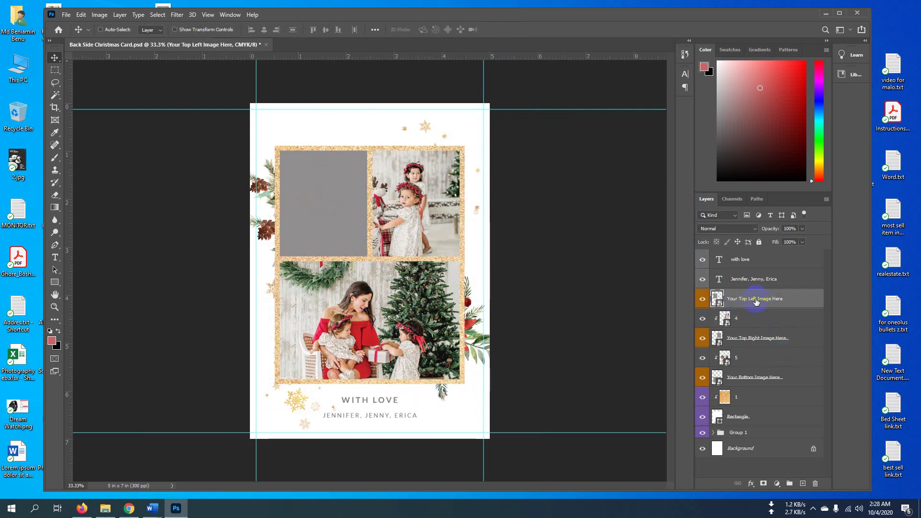
left_click(703, 300)
left_click(703, 299)
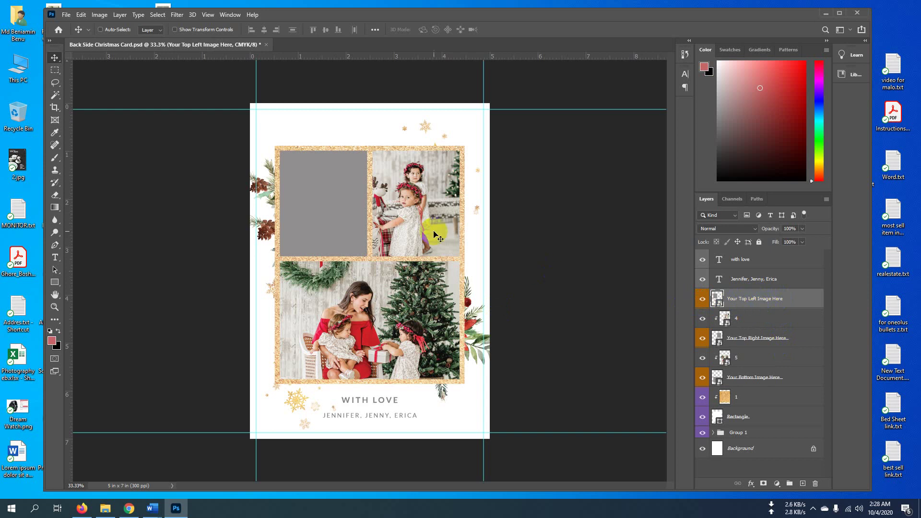
left_click(67, 15)
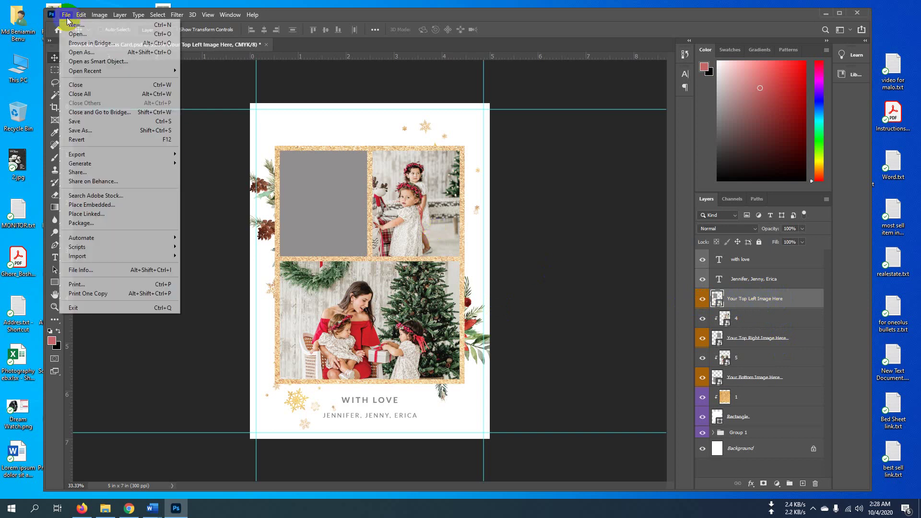
left_click(105, 205)
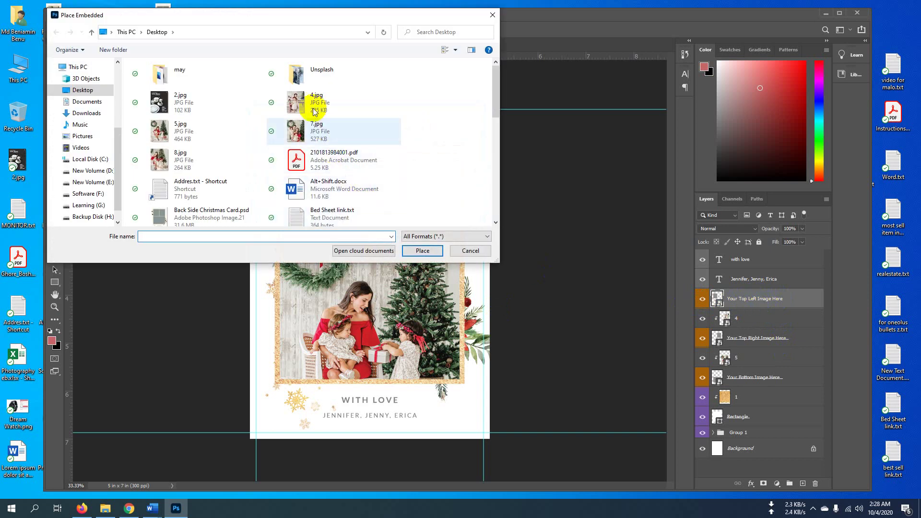
left_click(179, 133)
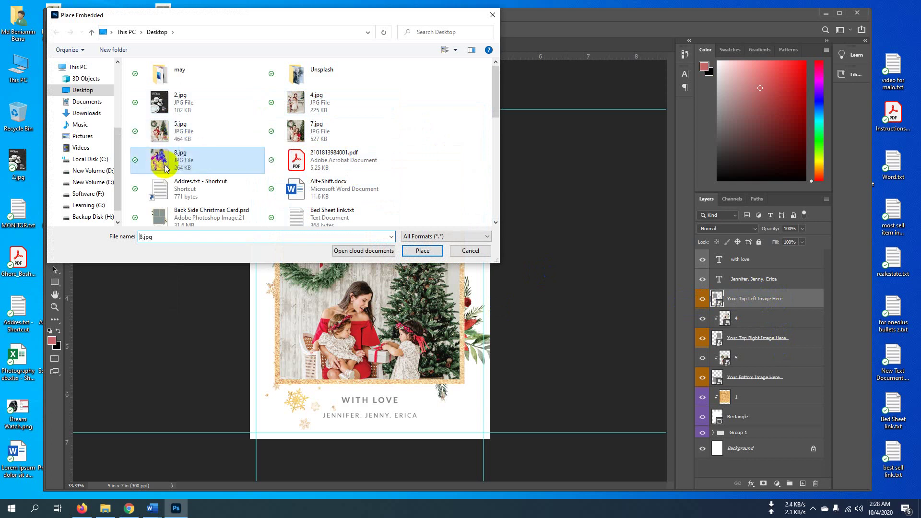
left_click(419, 250)
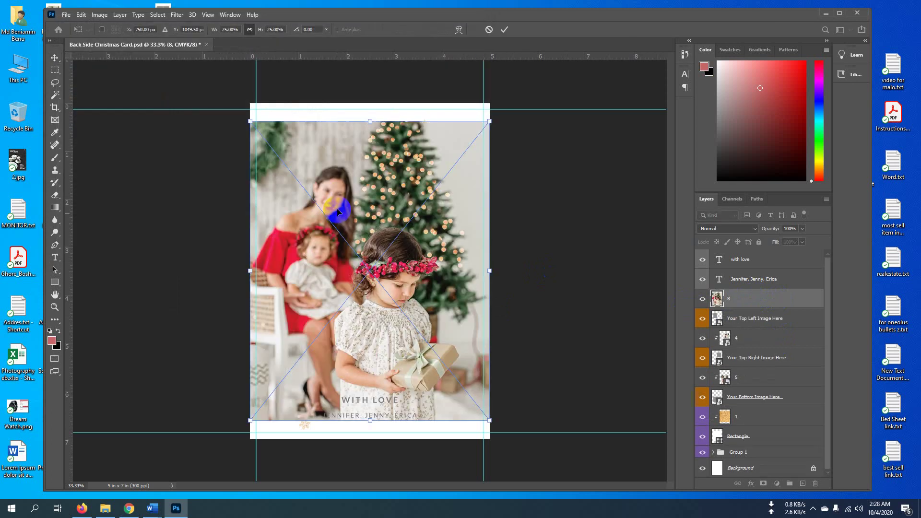
Step: Accept the placement of the 8.jpg photo and create a clipping mask that confines it to the top left placeholder
left_click(504, 30)
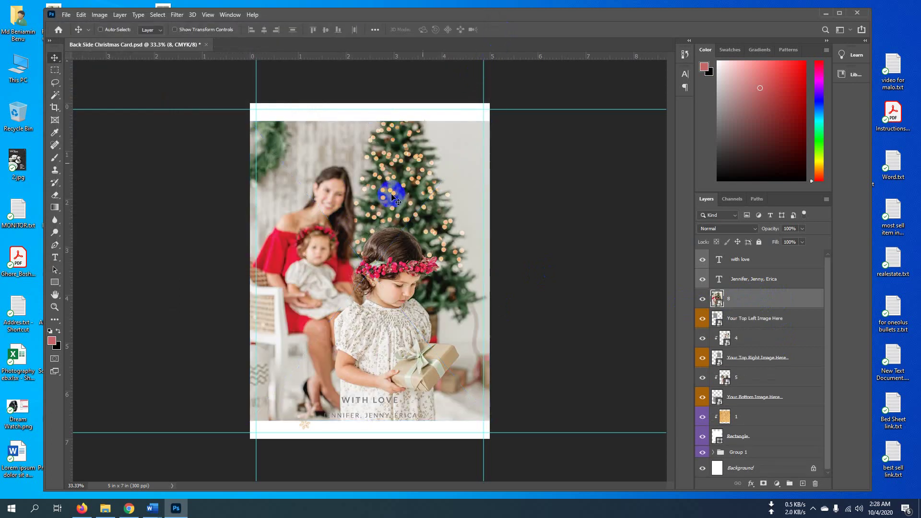
right_click(751, 299)
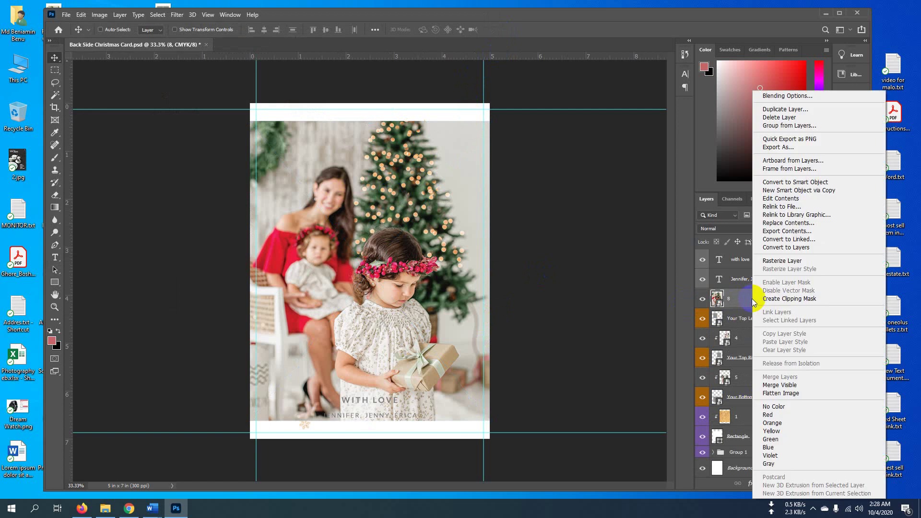
left_click(767, 299)
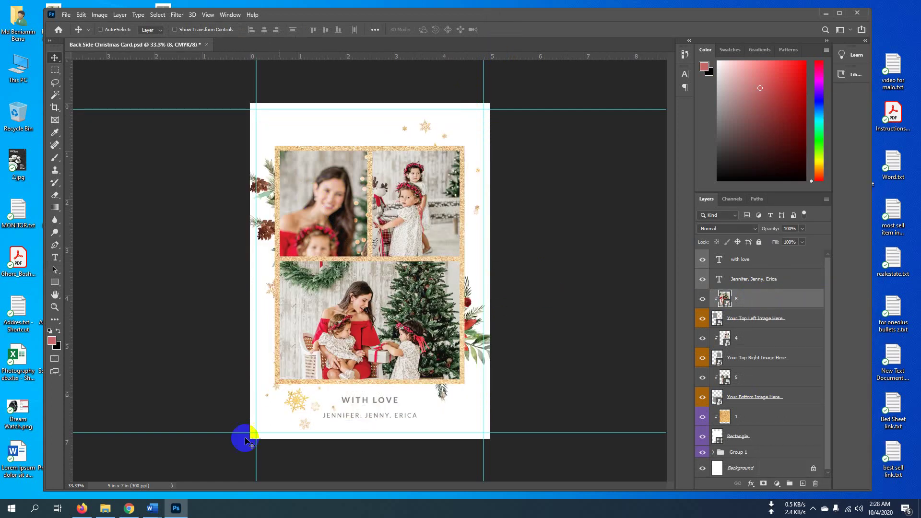
Step: Bring up Ctrl.docx in Word again, review the Windows transform shortcut, and go back to the card in Photoshop
mouse_move(152, 507)
left_click(195, 472)
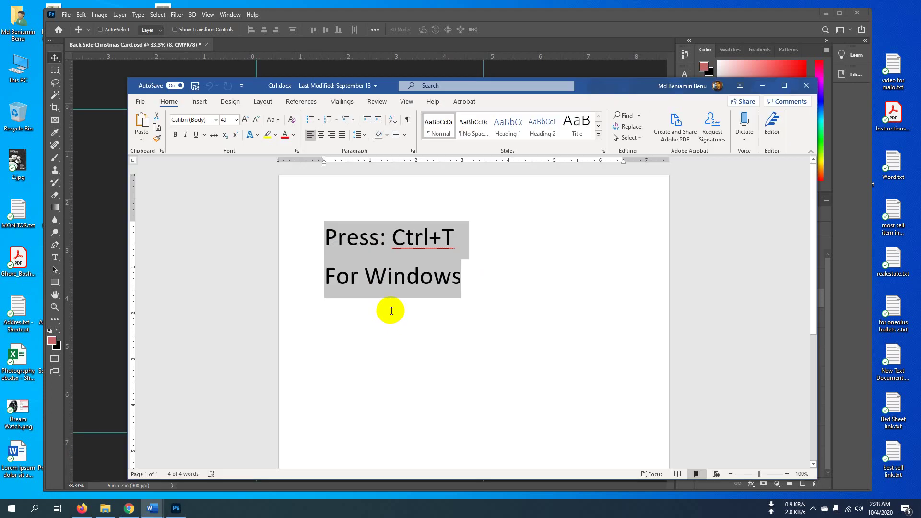
left_click(391, 308)
left_click_drag(322, 234, 444, 269)
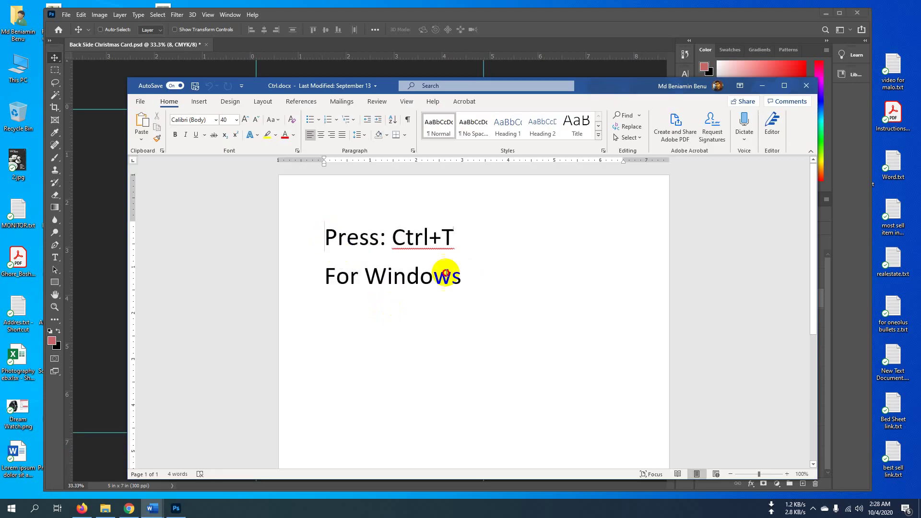
left_click(762, 86)
Step: Free-transform the clipped 8.jpg photo to about 12.07% scale and reposition it so the mother and both girls fit the top left frame
key("ctrl+t")
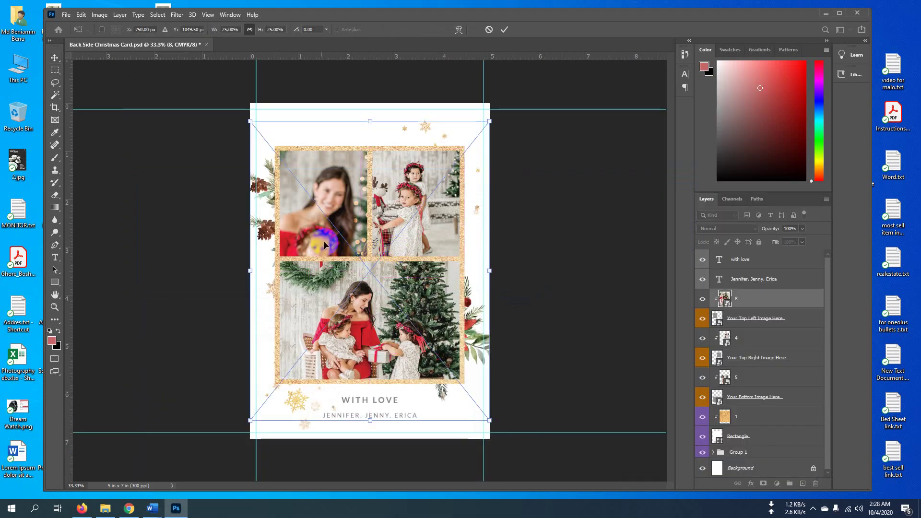
left_click_drag(489, 122, 367, 245)
left_click_drag(309, 310, 329, 171)
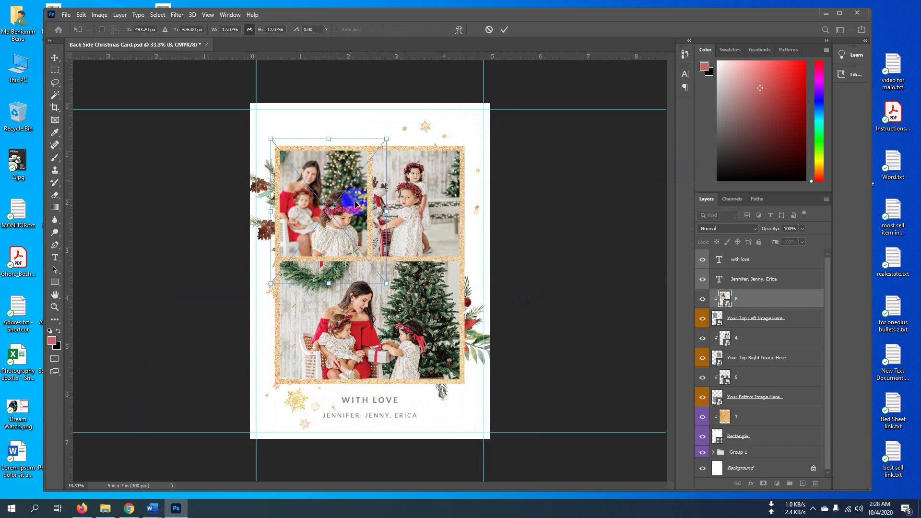
left_click(504, 30)
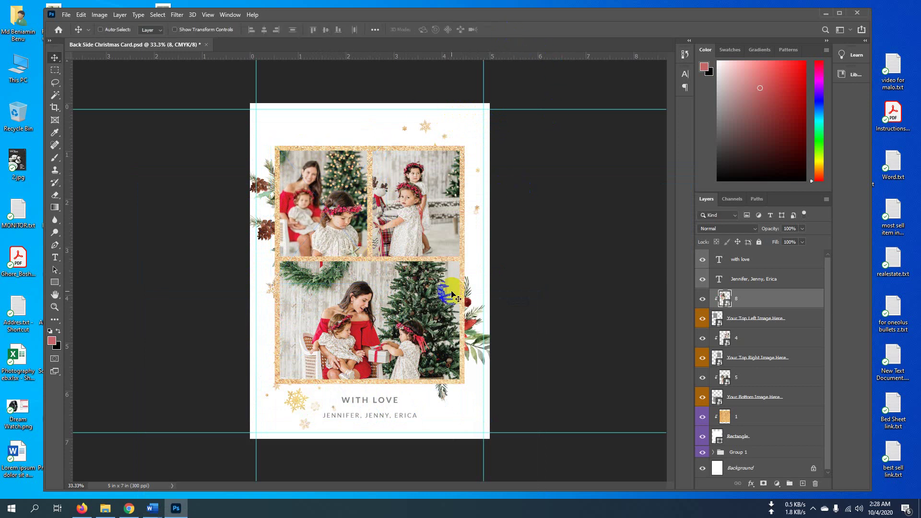
Step: Check which card text belongs to the "with love" layer and the names layer by toggling their visibility
left_click(737, 262)
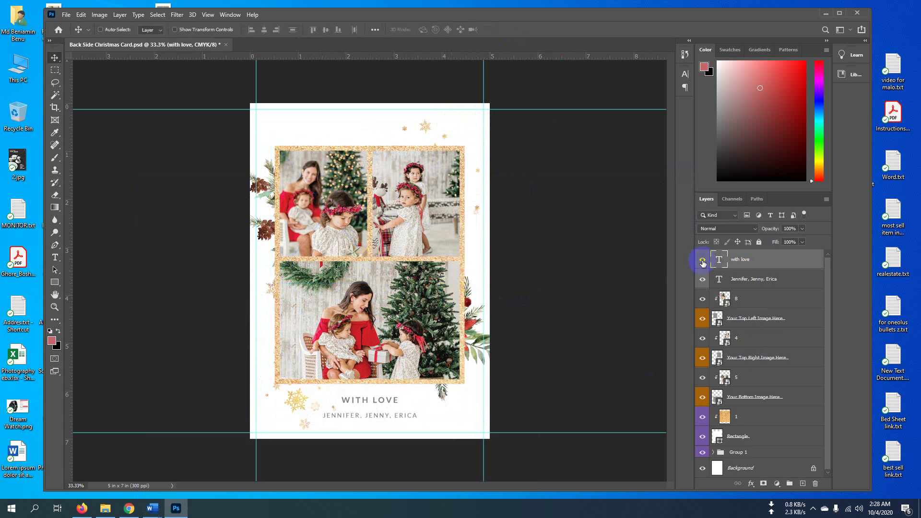
left_click(703, 260)
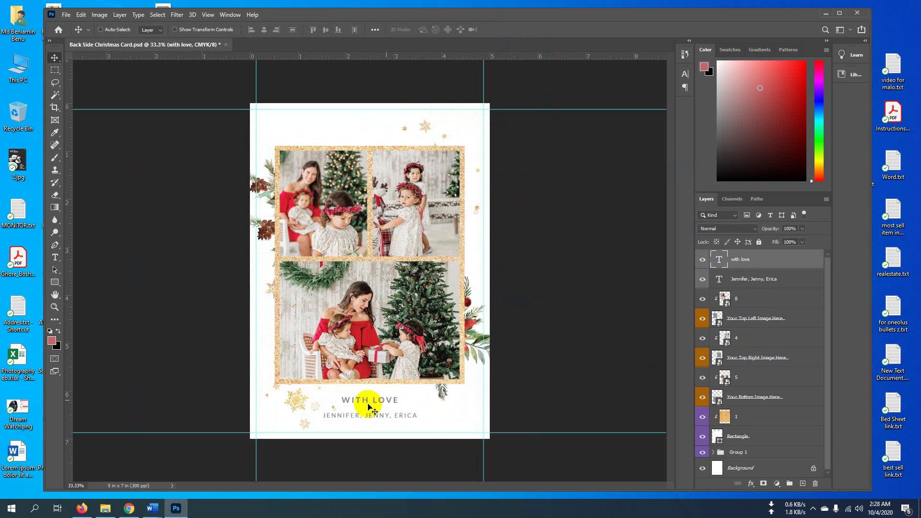
left_click(756, 281)
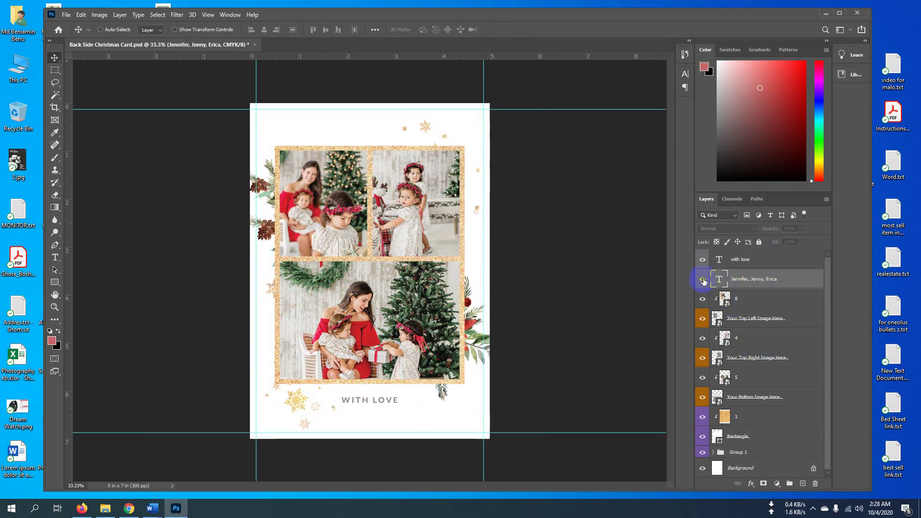
left_click(703, 280)
Step: Edit the names text line beneath "WITH LOVE", replacing the last name with "your name", and commit the text
left_click(760, 281)
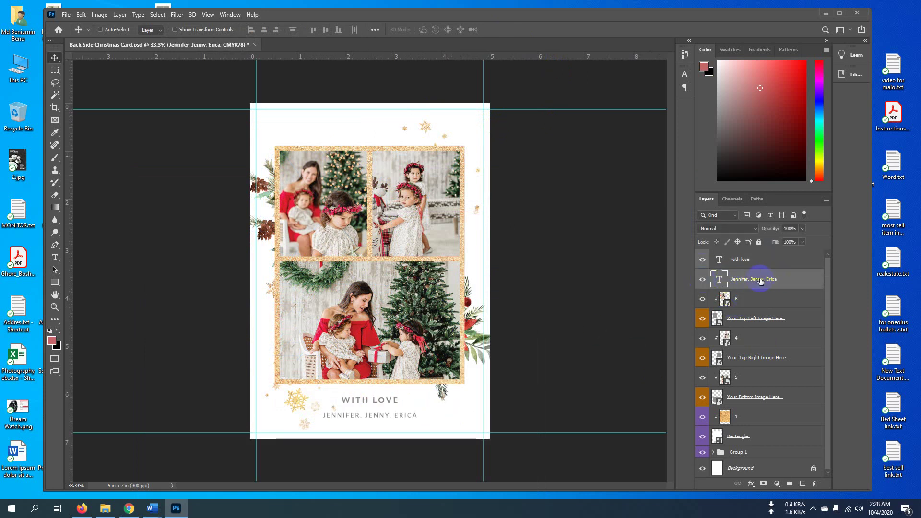
double_click(719, 279)
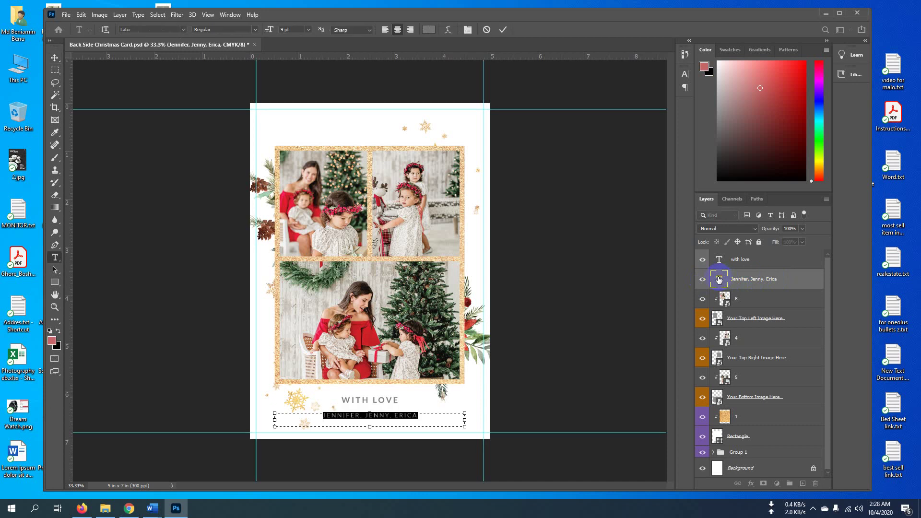
left_click(426, 415)
left_click_drag(395, 415, 422, 419)
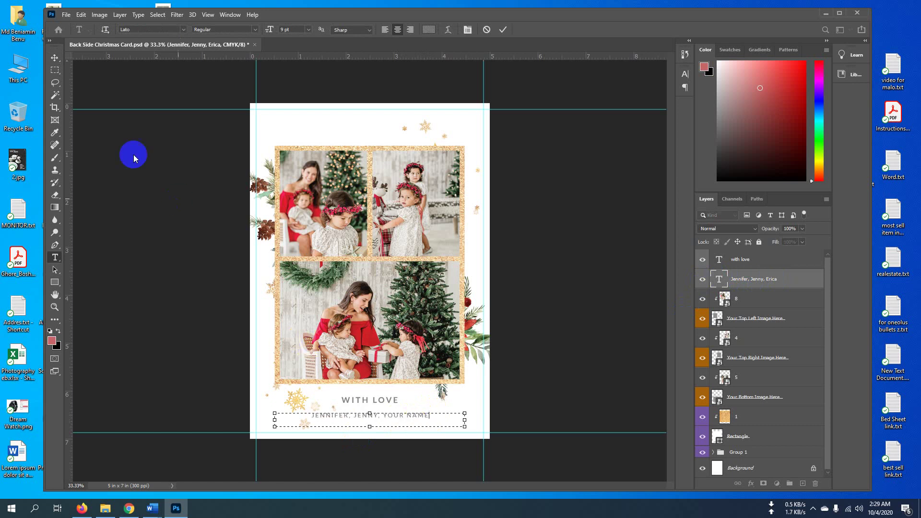
left_click(56, 59)
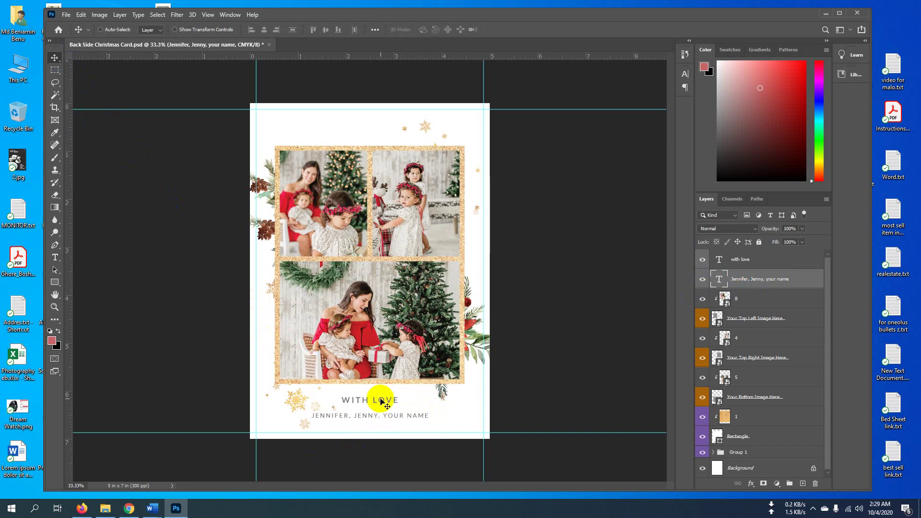
Step: Select the Background layer and save the edited Back Side Christmas Card.psd under its existing name
left_click(420, 333)
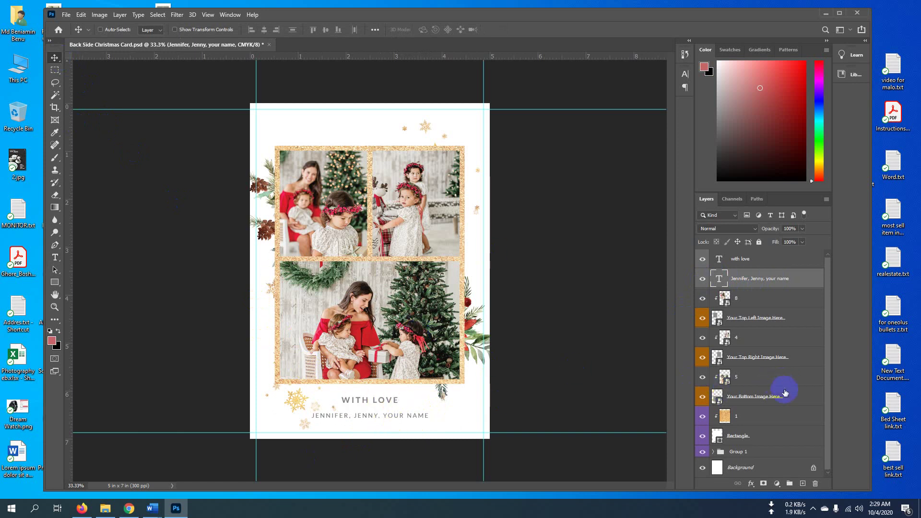
left_click(770, 469)
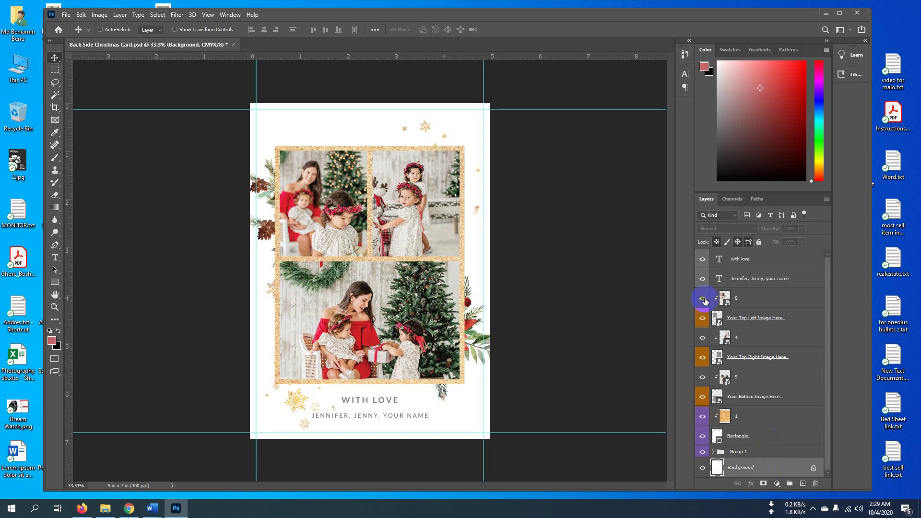
left_click(67, 15)
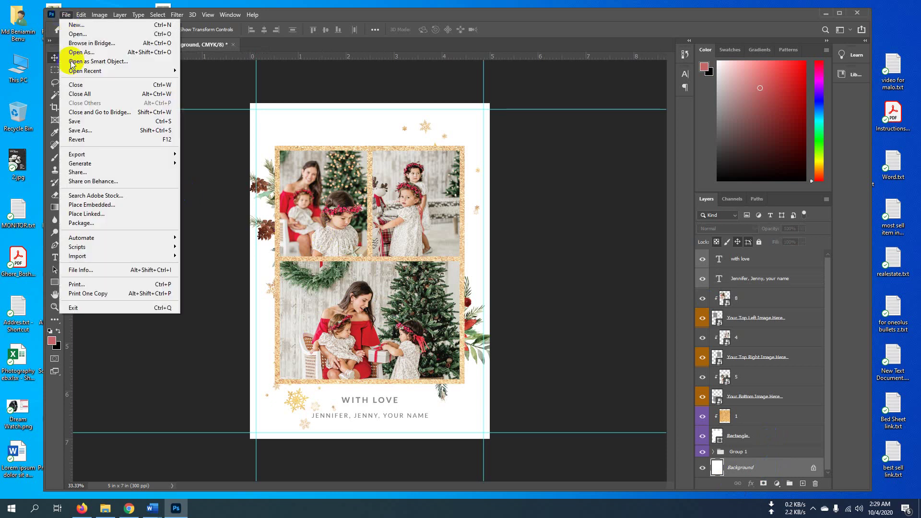
left_click(92, 122)
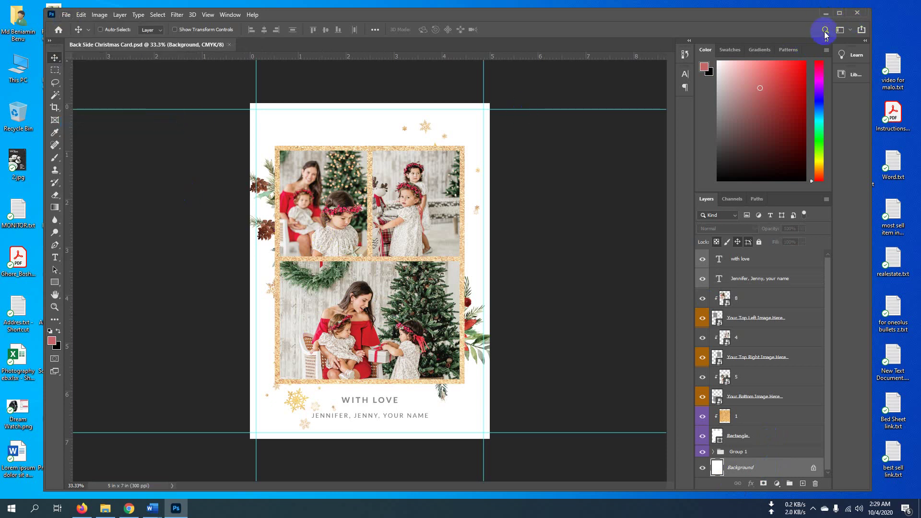
left_click(813, 509)
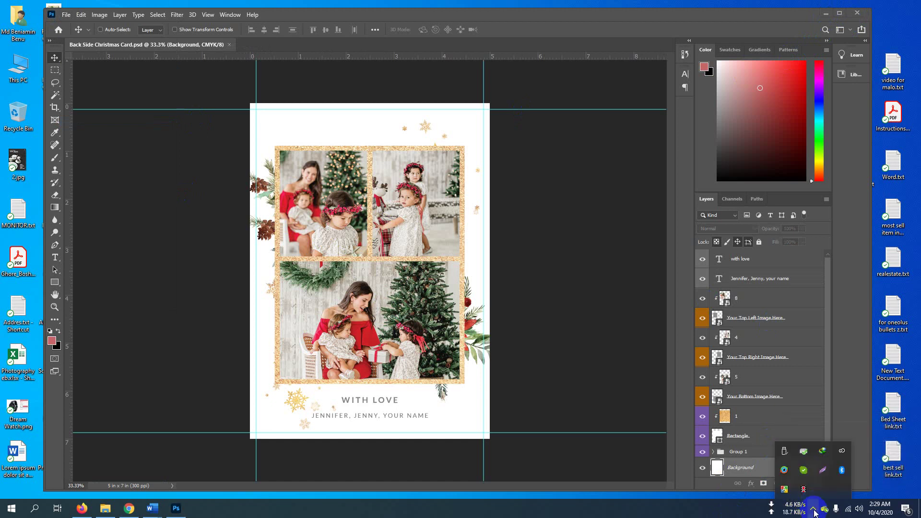